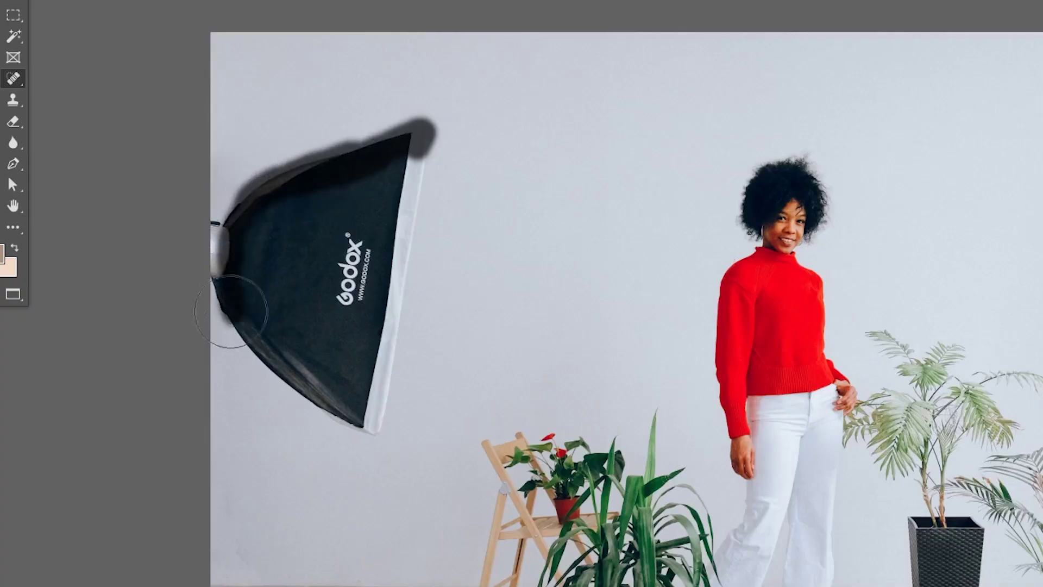
- Paint over the softbox beside the woman with the Spot Healing Brush to remove it from the wall
mouse_move(231, 311)
left_mouse_down()
mouse_move(398, 370)
mouse_move(255, 252)
mouse_move(329, 379)
left_mouse_up()
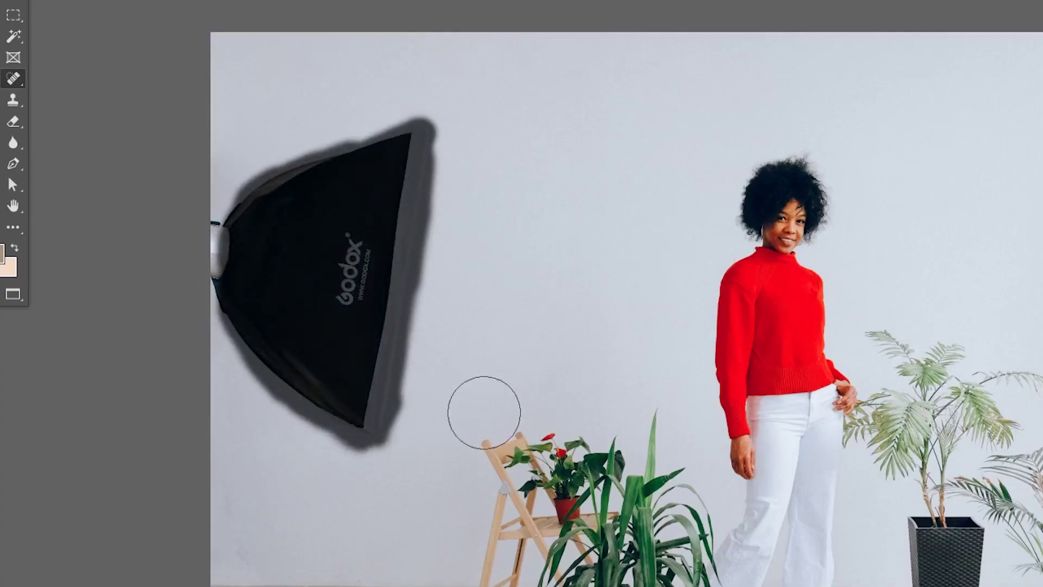
left_click_drag(492, 376, 228, 233)
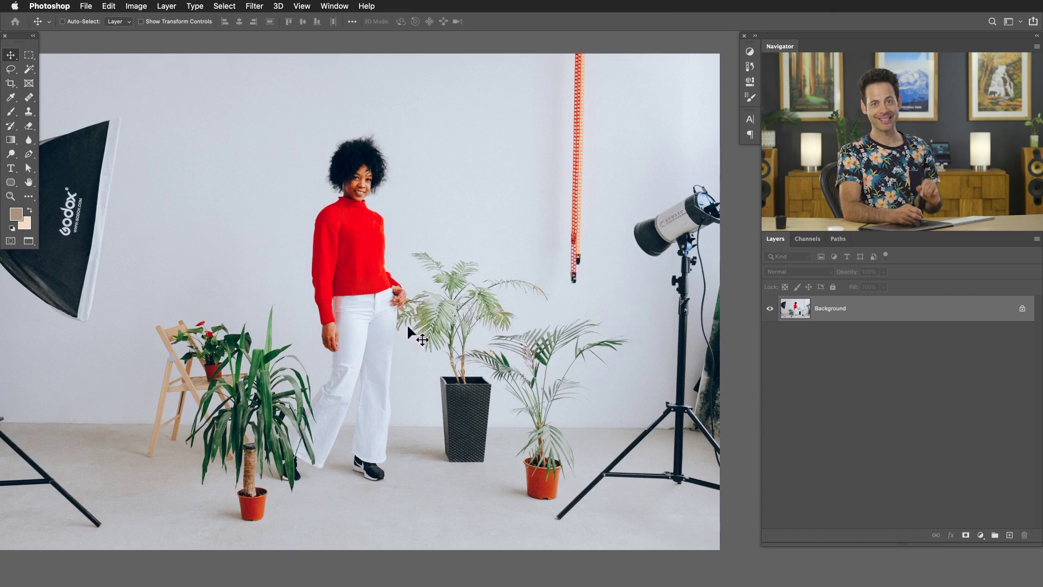
- Add a new empty layer above the Background and activate the Spot Healing Brush for retouching on it
left_click_drag(247, 351, 375, 367)
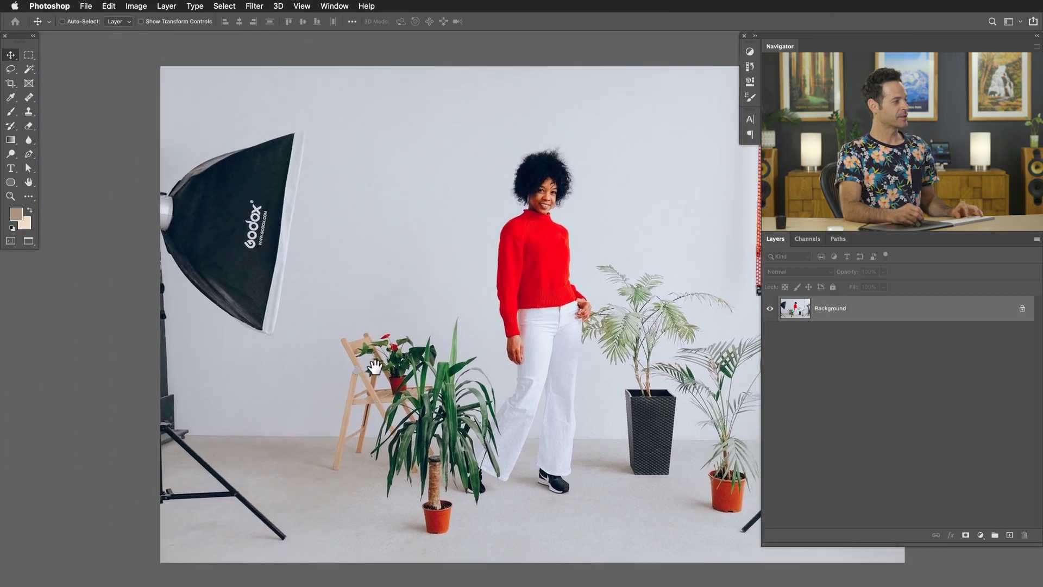
left_click(1009, 536)
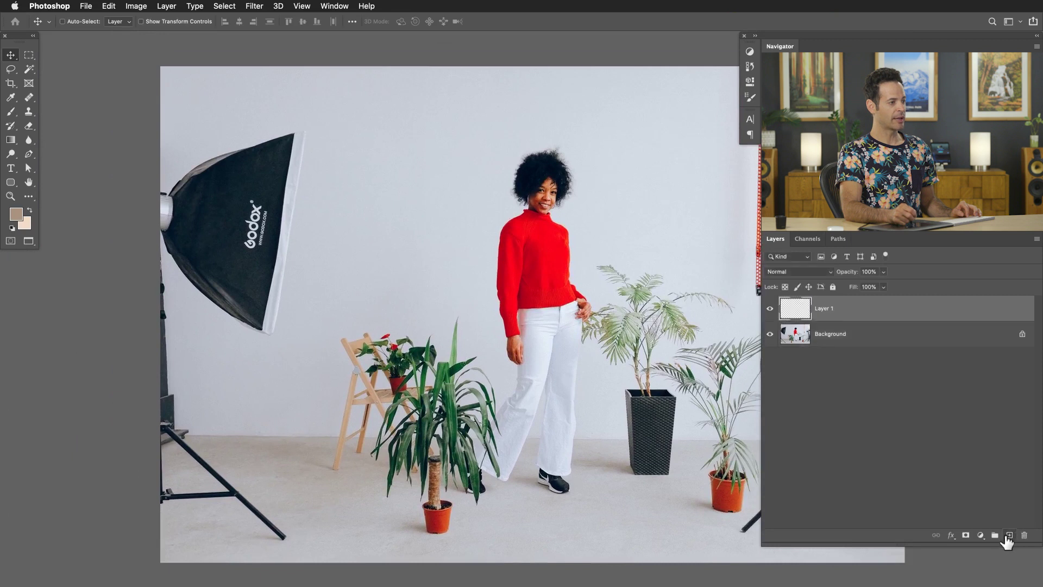
left_click(33, 98)
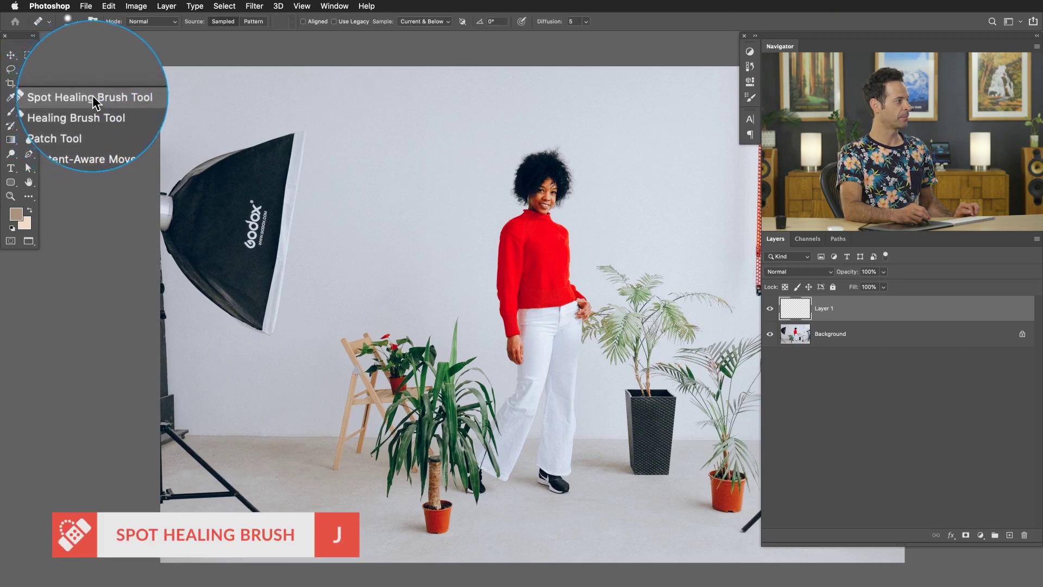
left_click(87, 98)
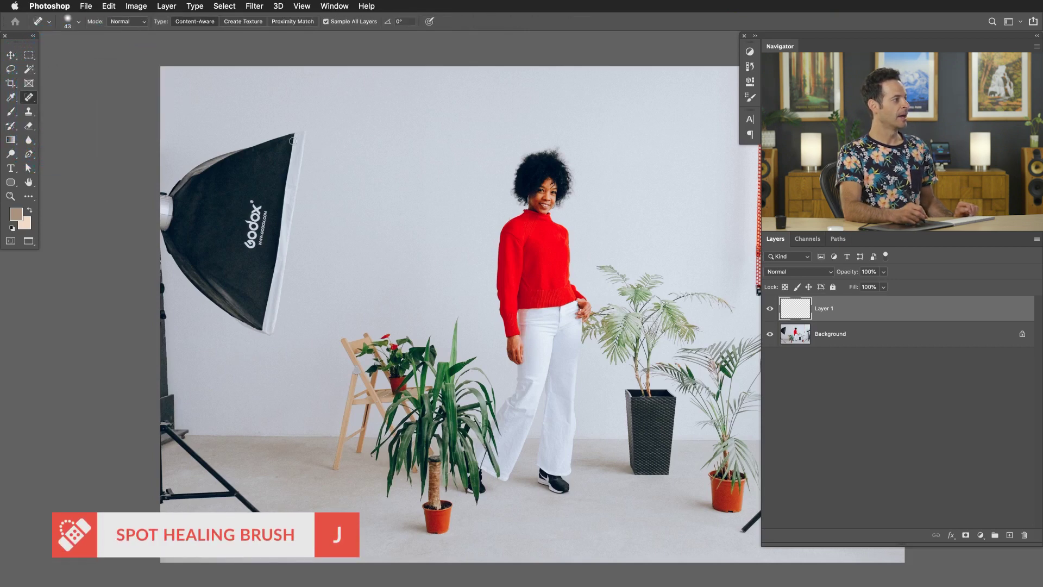
- Remove the softbox stand's tripod legs and pole at the photo's left edge with a 264 px Spot Healing Brush
left_click_drag(301, 144, 350, 147)
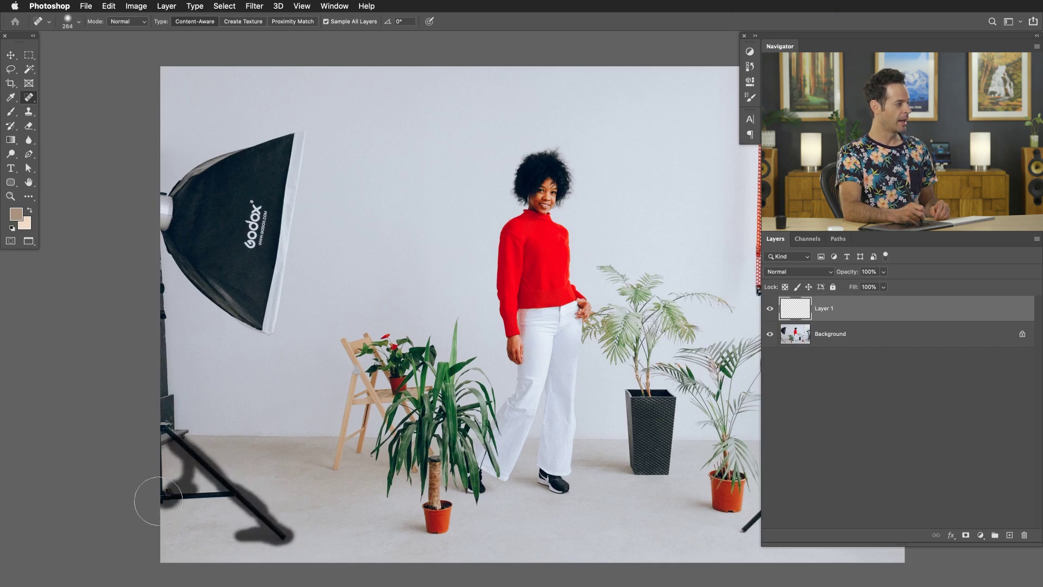
left_click_drag(215, 487, 166, 504)
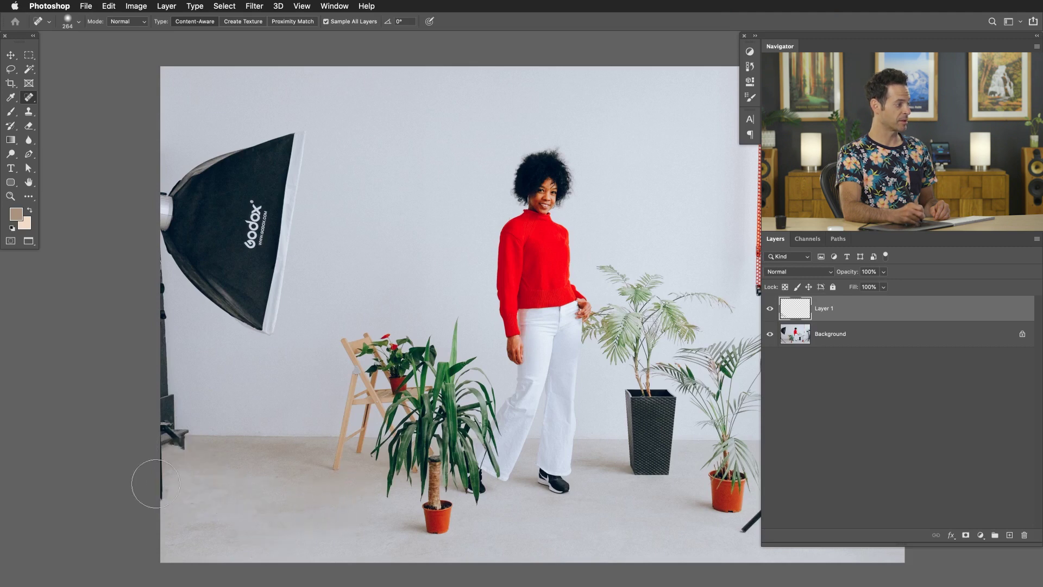
left_click_drag(153, 484, 156, 446)
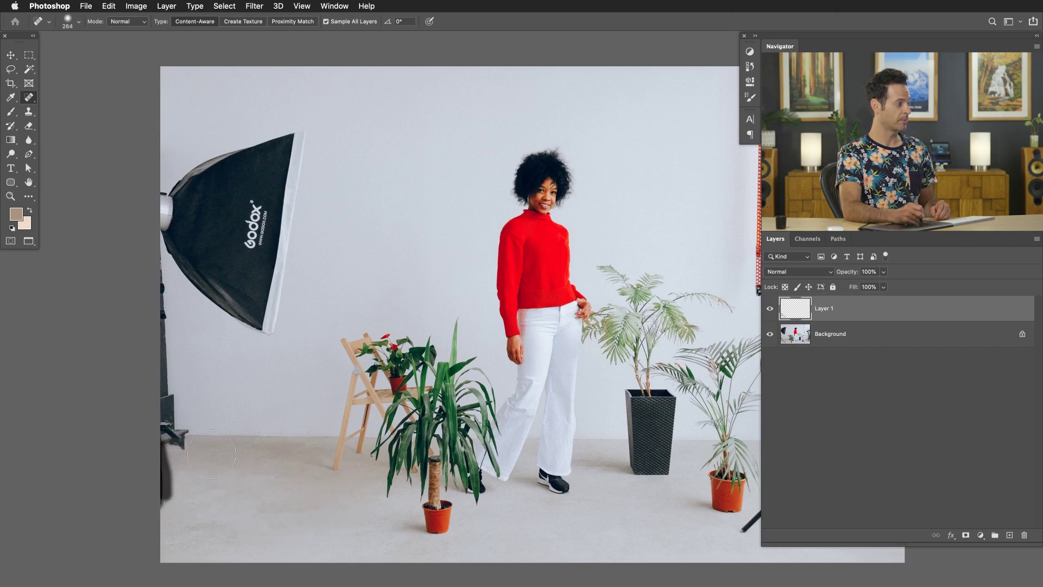
left_click_drag(174, 446, 175, 434)
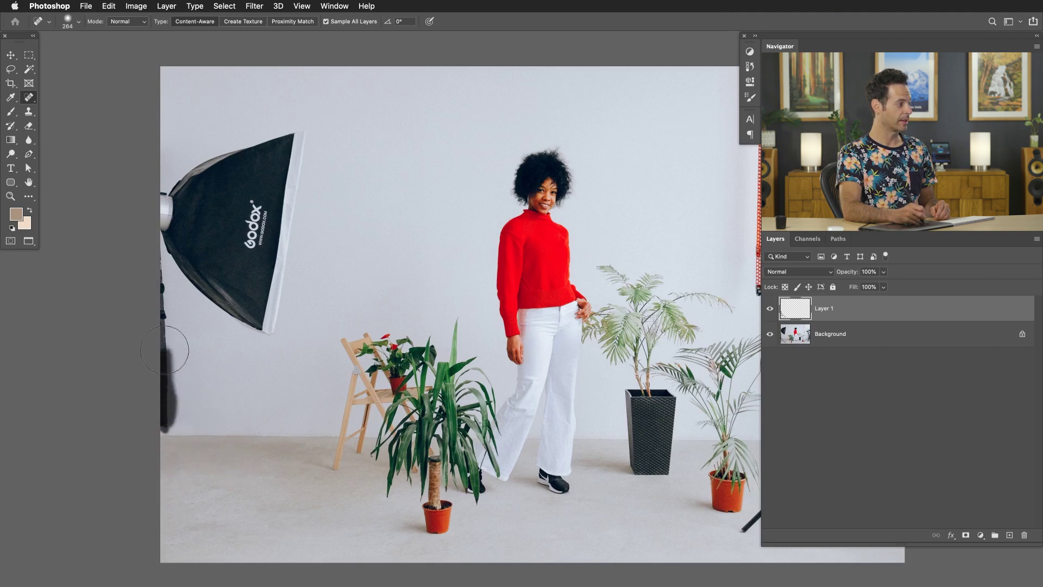
left_click_drag(164, 305, 161, 259)
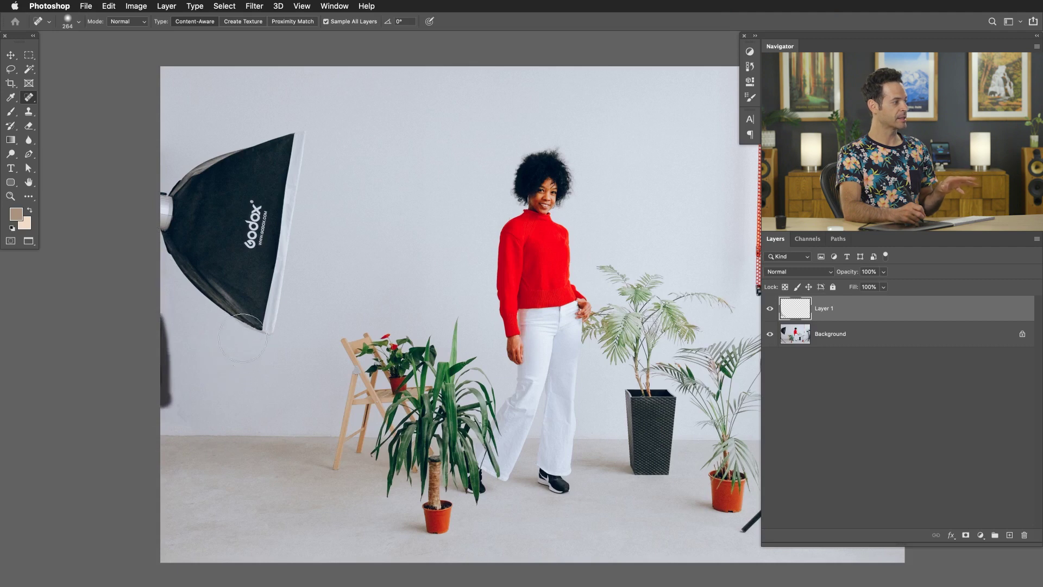
- Heal away the whole softbox, including its outline and the leftover smudges on the wall
mouse_move(299, 140)
left_mouse_down()
mouse_move(206, 164)
mouse_move(176, 197)
mouse_move(174, 245)
mouse_move(191, 281)
mouse_move(219, 305)
mouse_move(249, 310)
mouse_move(234, 318)
mouse_move(273, 328)
mouse_move(298, 187)
mouse_move(281, 140)
mouse_move(198, 218)
mouse_move(193, 241)
mouse_move(204, 241)
mouse_move(250, 177)
mouse_move(269, 191)
mouse_move(270, 305)
mouse_move(258, 219)
mouse_move(234, 304)
left_mouse_up()
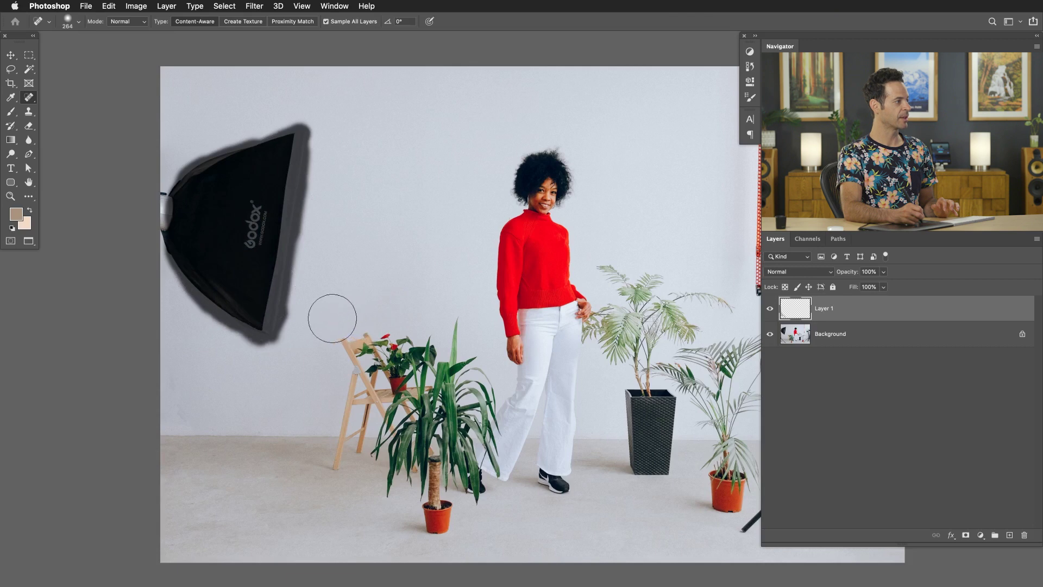
left_click_drag(304, 322, 302, 304)
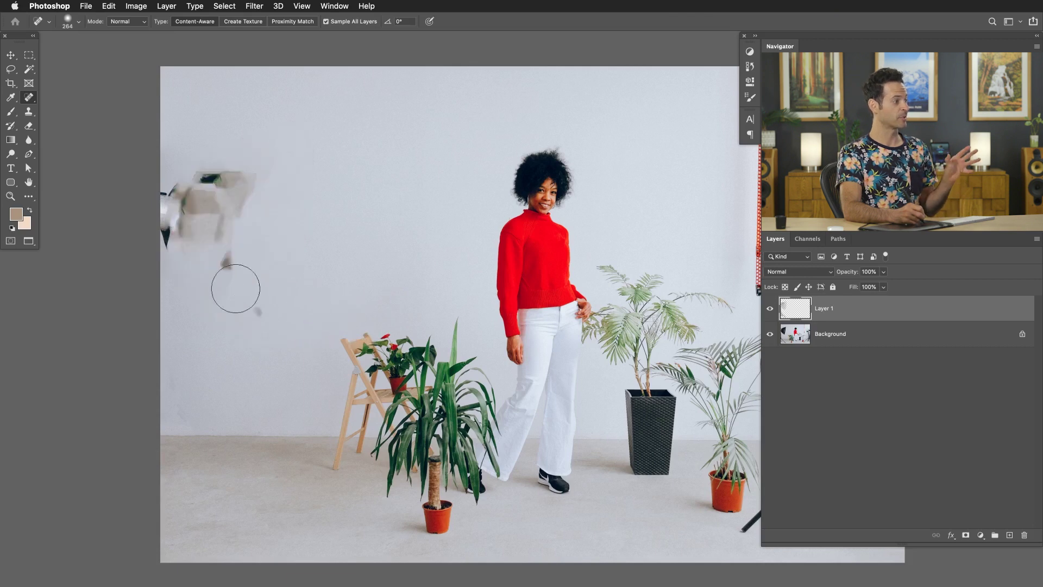
left_click_drag(257, 309, 271, 324)
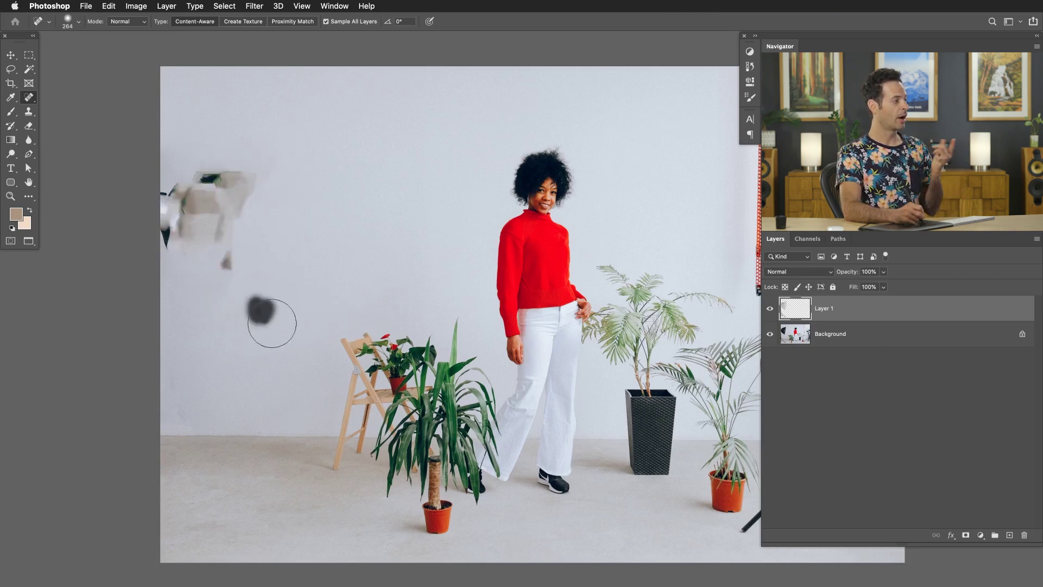
mouse_move(214, 257)
left_mouse_down()
mouse_move(221, 181)
mouse_move(214, 279)
mouse_move(218, 173)
mouse_move(150, 210)
left_mouse_up()
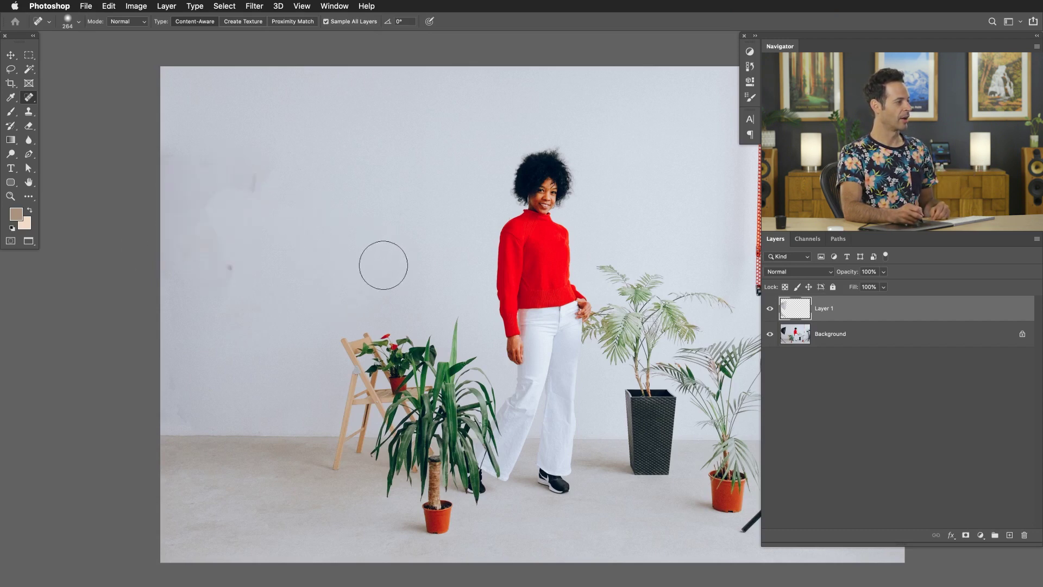
left_click_drag(263, 166, 248, 194)
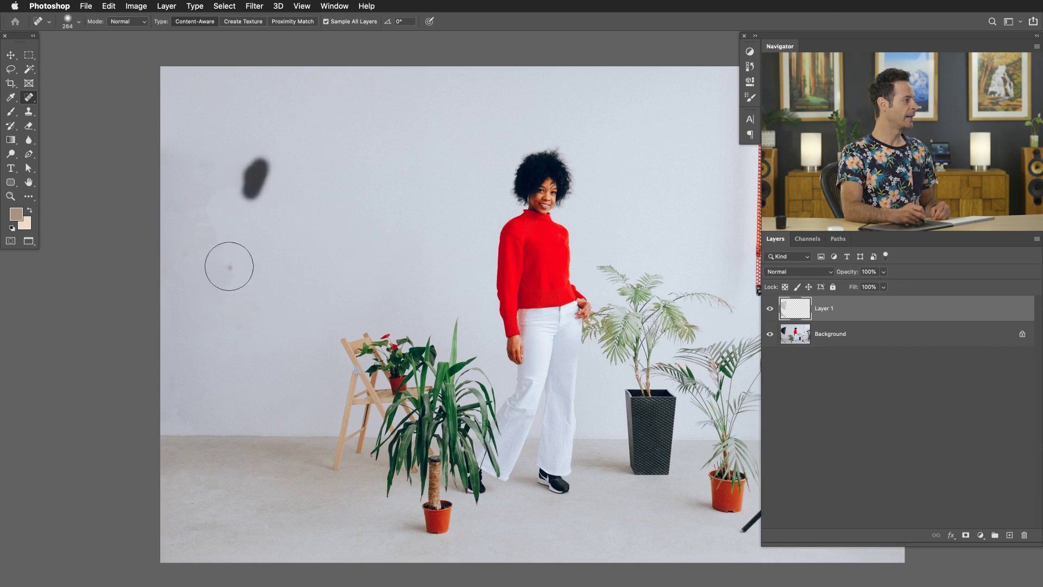
left_click(228, 266)
- Blend the patchy wall where the softbox was, using a 163 px Healing Brush sampled from the clean wall beside it
mouse_move(283, 247)
left_mouse_down()
mouse_move(268, 212)
mouse_move(263, 243)
mouse_move(431, 237)
left_mouse_up()
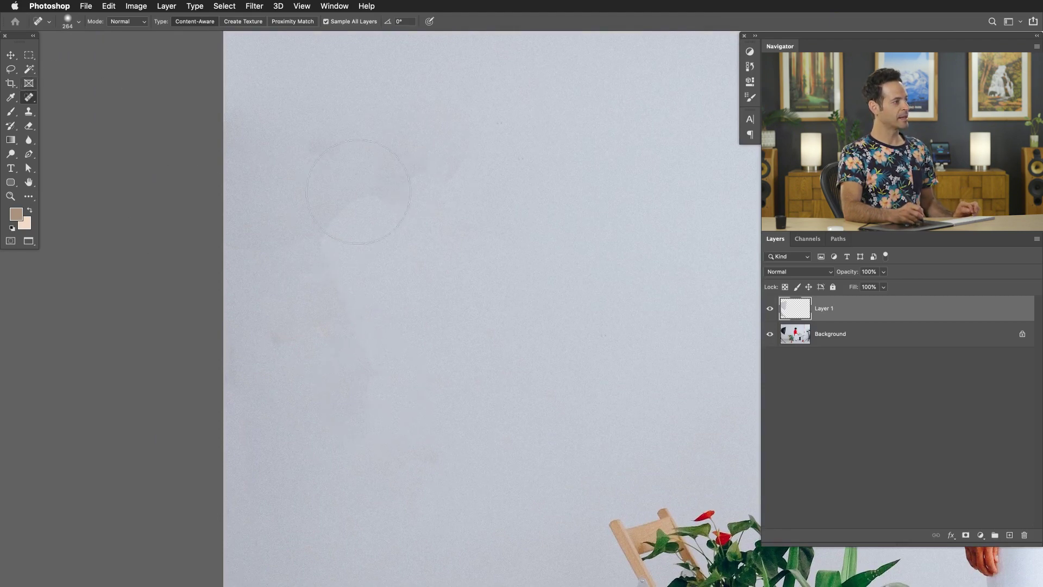
left_click_drag(29, 97, 62, 104)
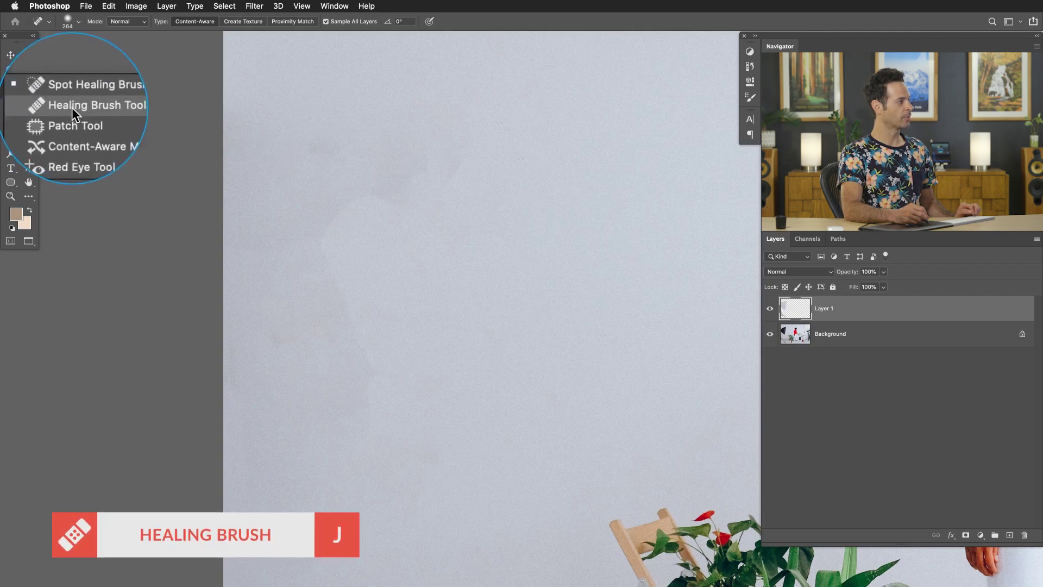
left_click(72, 107)
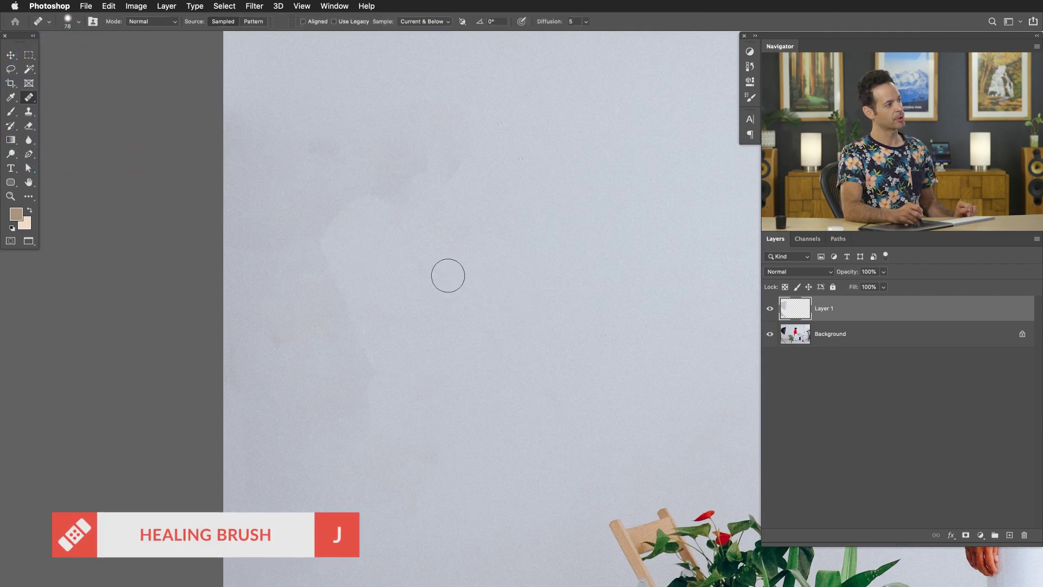
mouse_move(466, 280)
left_mouse_down()
mouse_move(489, 286)
mouse_move(524, 267)
left_mouse_up()
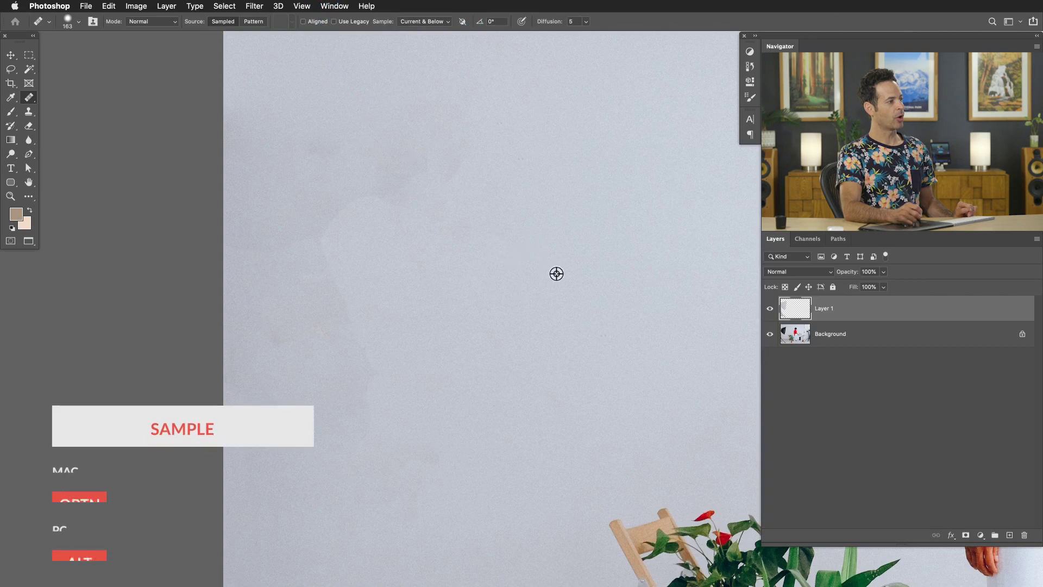
left_click(556, 274, "alt")
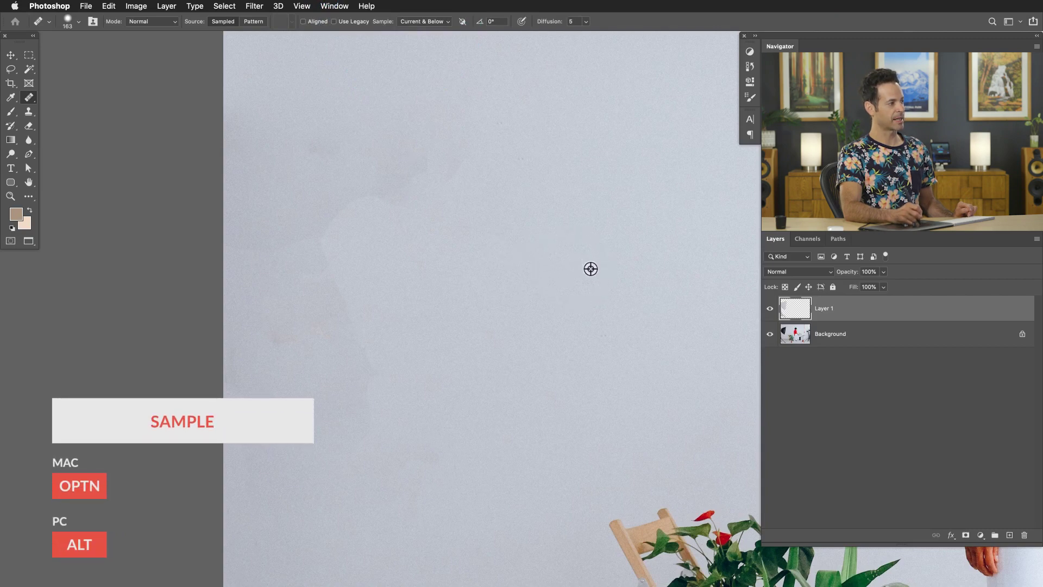
mouse_move(341, 216)
left_mouse_down()
mouse_move(428, 159)
mouse_move(480, 150)
mouse_move(343, 225)
mouse_move(330, 244)
mouse_move(366, 365)
left_mouse_up()
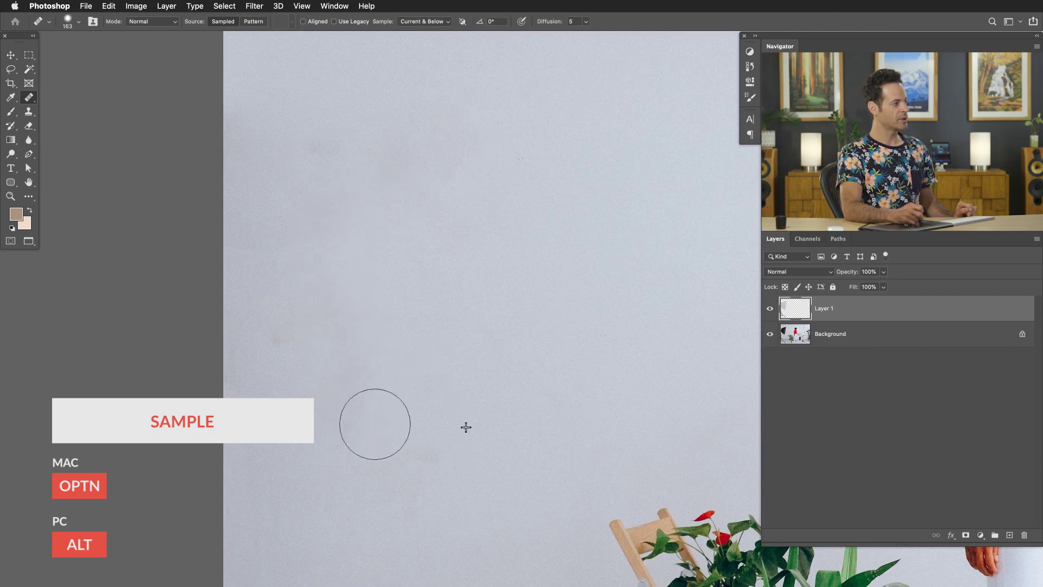
mouse_move(375, 424)
left_mouse_down()
mouse_move(283, 343)
mouse_move(277, 323)
mouse_move(363, 466)
mouse_move(376, 435)
mouse_move(406, 458)
left_mouse_up()
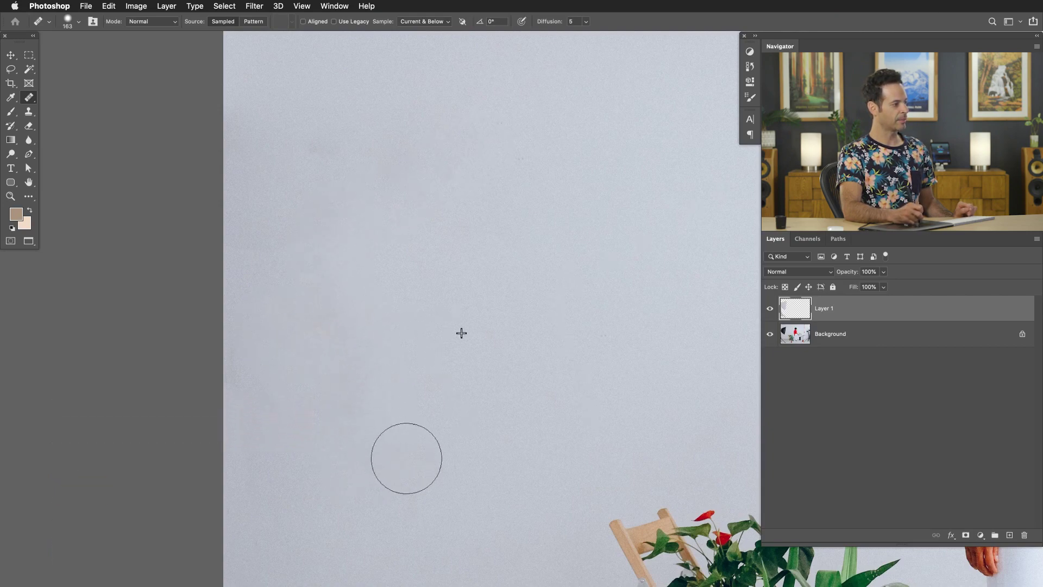
mouse_move(320, 304)
left_mouse_down()
mouse_move(392, 194)
mouse_move(457, 165)
mouse_move(453, 196)
left_mouse_up()
left_click_drag(534, 312, 510, 321)
- Remove the studio strobe head, its stand pole and cable at the photo's right edge with the Spot Healing Brush
left_click_drag(524, 356, 465, 344)
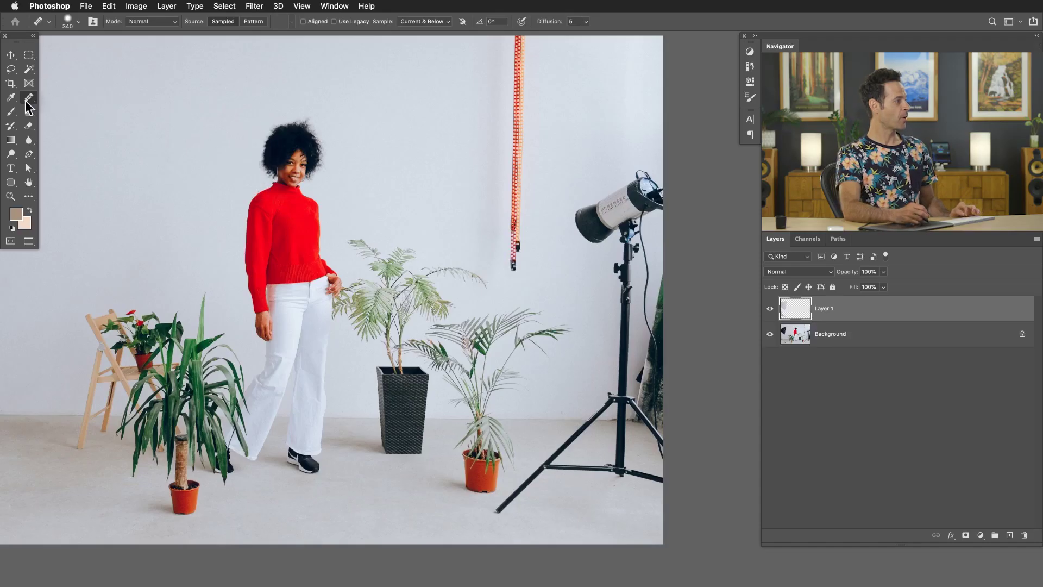
left_click(81, 96)
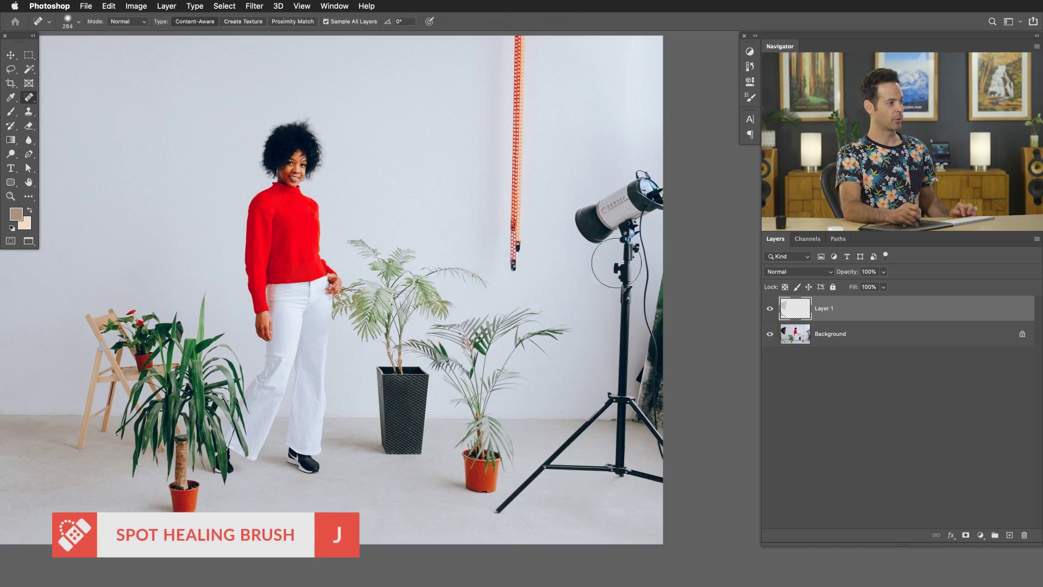
mouse_move(581, 211)
left_mouse_down()
mouse_move(614, 220)
mouse_move(644, 202)
mouse_move(591, 210)
left_mouse_up()
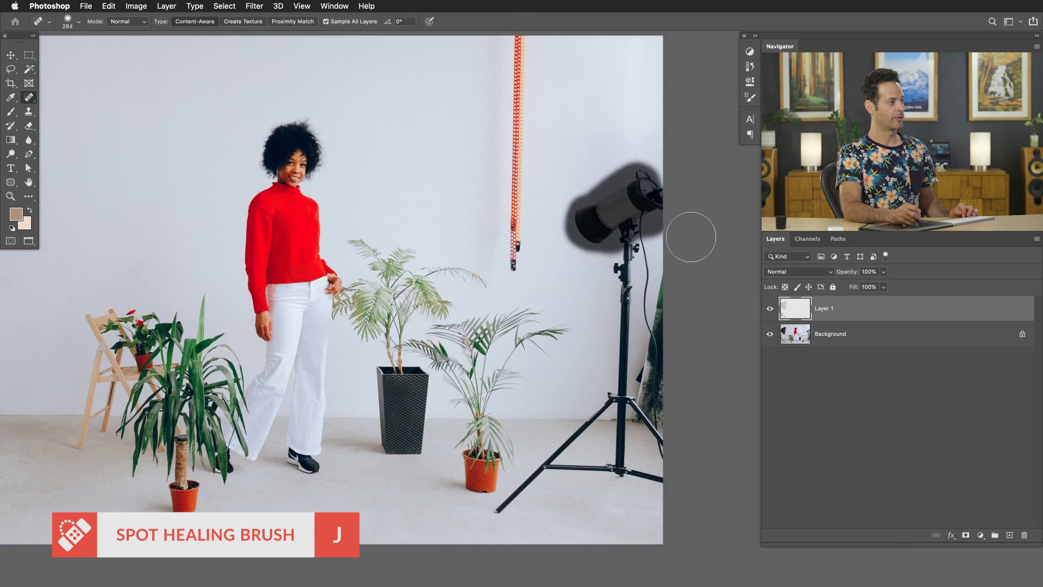
left_click_drag(664, 249, 664, 250)
mouse_move(655, 187)
left_mouse_down()
mouse_move(626, 271)
mouse_move(627, 246)
mouse_move(633, 288)
mouse_move(642, 287)
mouse_move(638, 272)
mouse_move(620, 331)
mouse_move(618, 395)
mouse_move(598, 406)
left_mouse_up()
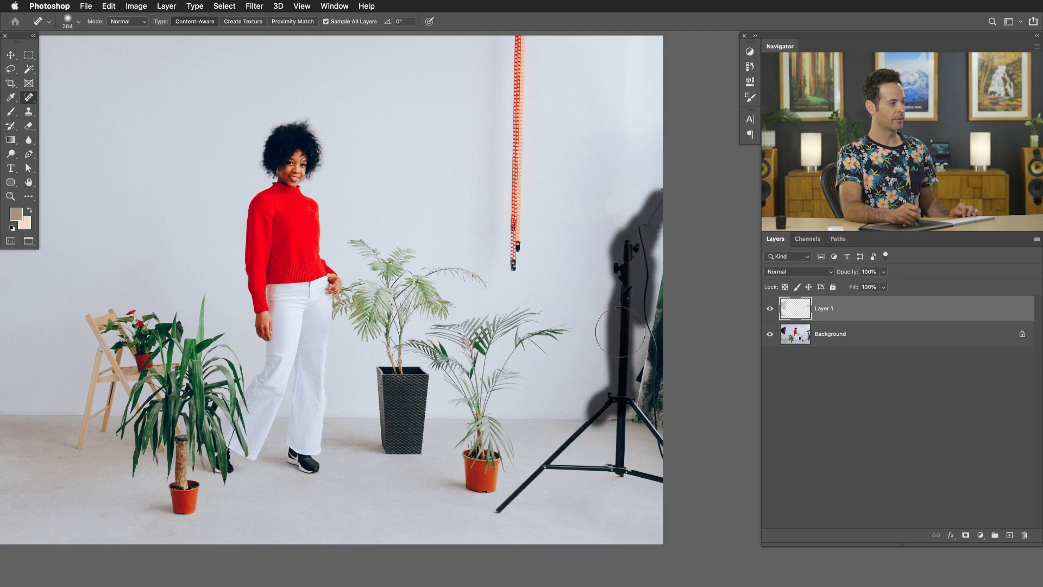
left_click_drag(631, 337, 629, 338)
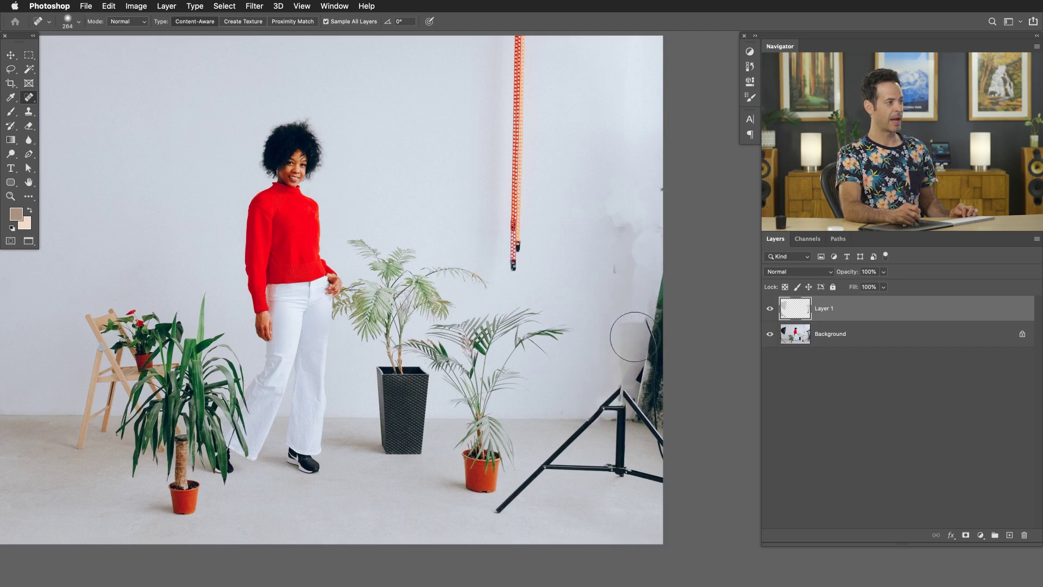
- Heal the marks left on the wall by the strobe and remove the stand's remaining tripod legs from the floor
left_click_drag(611, 266, 617, 266)
mouse_move(618, 391)
left_mouse_down()
mouse_move(494, 520)
mouse_move(502, 500)
mouse_move(494, 508)
mouse_move(564, 467)
mouse_move(664, 480)
left_mouse_up()
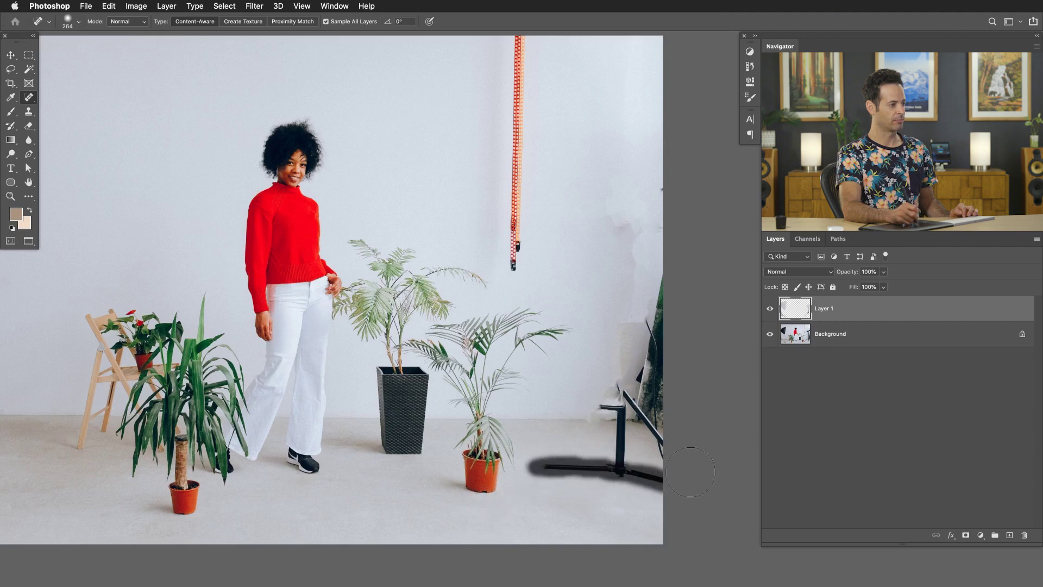
mouse_move(659, 467)
left_mouse_down()
mouse_move(613, 385)
mouse_move(596, 417)
mouse_move(625, 405)
mouse_move(618, 475)
mouse_move(624, 447)
mouse_move(688, 421)
mouse_move(623, 393)
mouse_move(621, 450)
mouse_move(652, 463)
left_mouse_up()
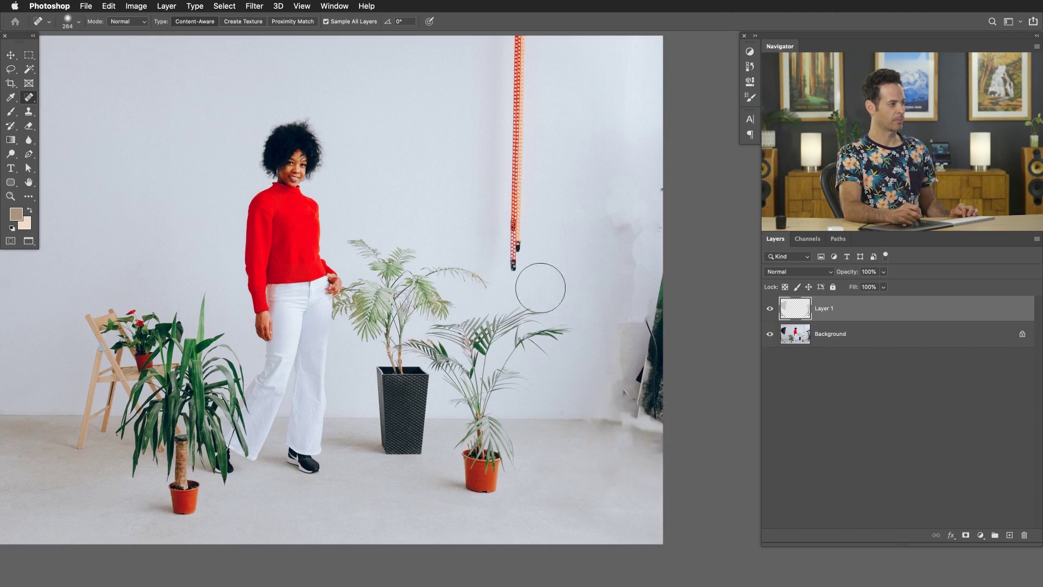
- Paint out the hanging red straps and the dark object at the photo's right edge, including smudges near the floor line
left_click_drag(513, 266, 513, 34)
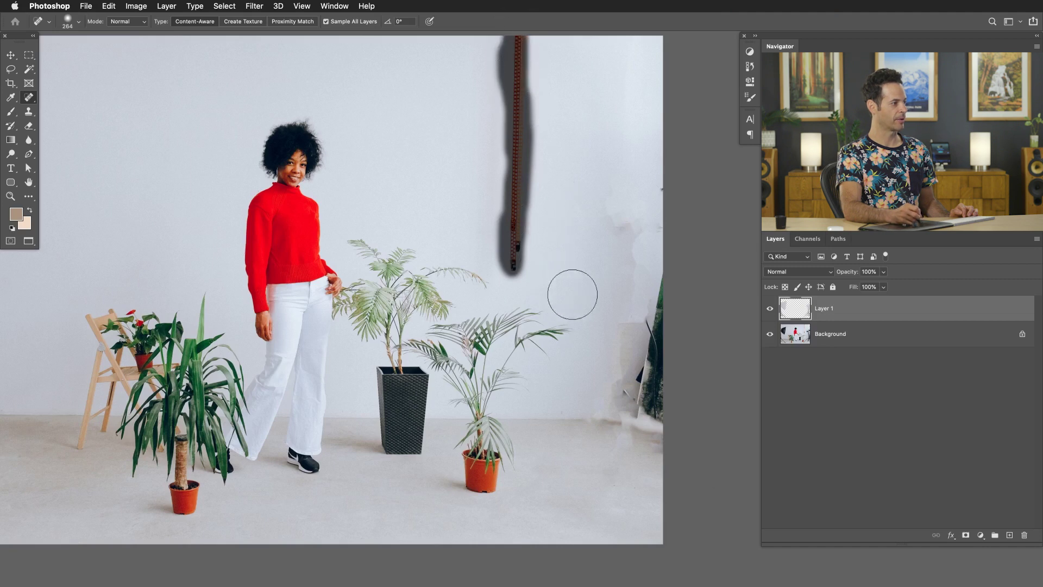
mouse_move(661, 342)
left_mouse_down()
mouse_move(650, 289)
mouse_move(658, 341)
mouse_move(638, 398)
mouse_move(648, 382)
mouse_move(668, 452)
left_mouse_up()
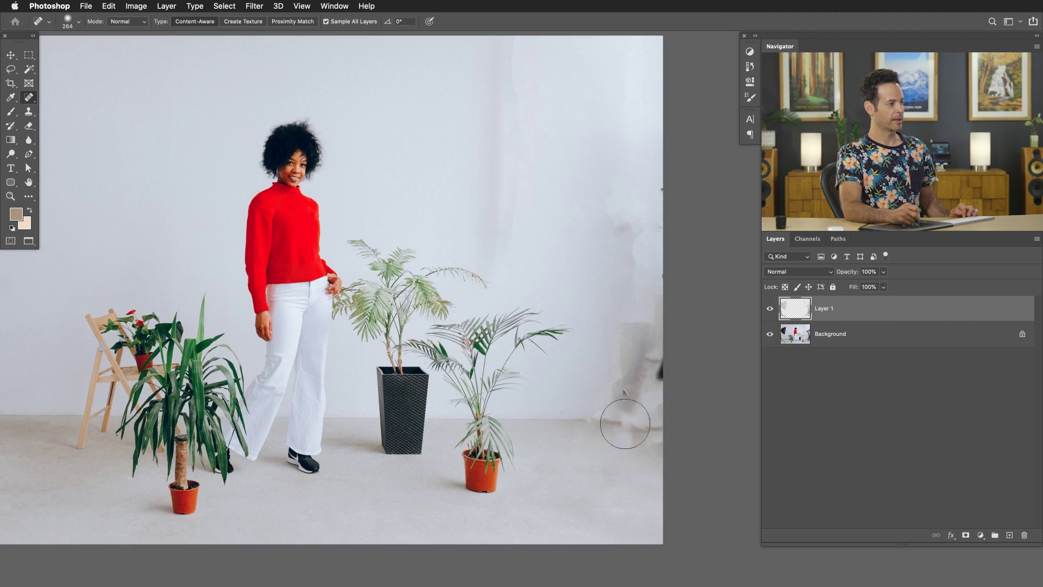
left_click_drag(592, 419, 626, 442)
left_click_drag(626, 442, 608, 443)
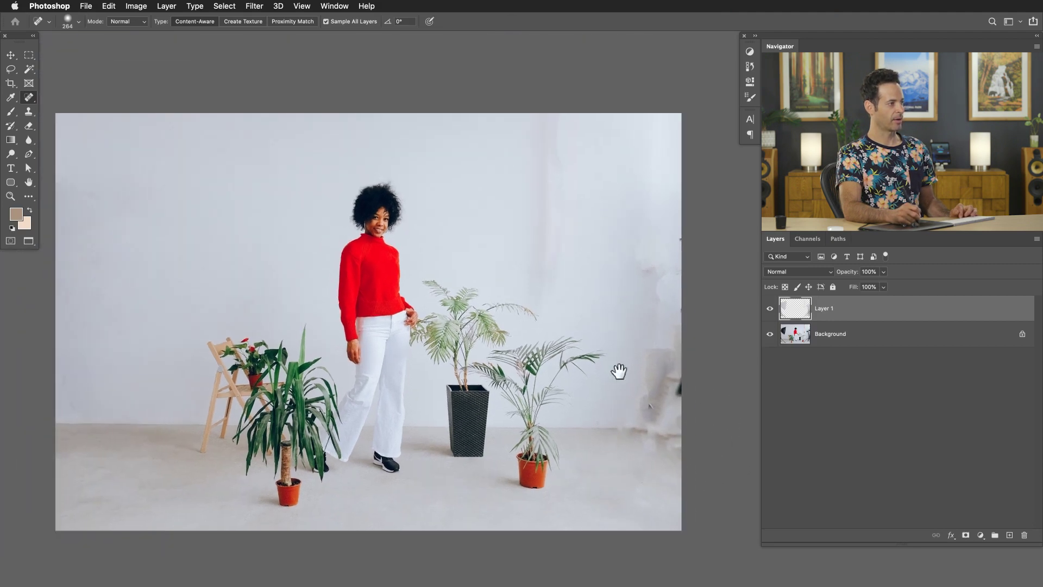
- Heal the pinkish vertical streak on the wall above the palms with a 340 px Healing Brush sampled from clean wall beside it
left_click_drag(598, 399, 579, 392)
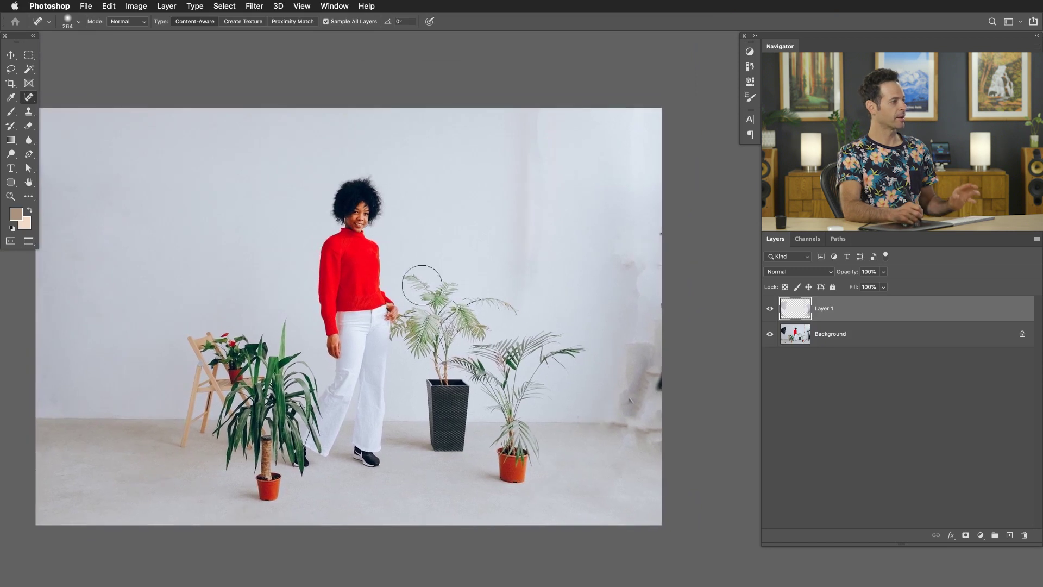
left_click(32, 99)
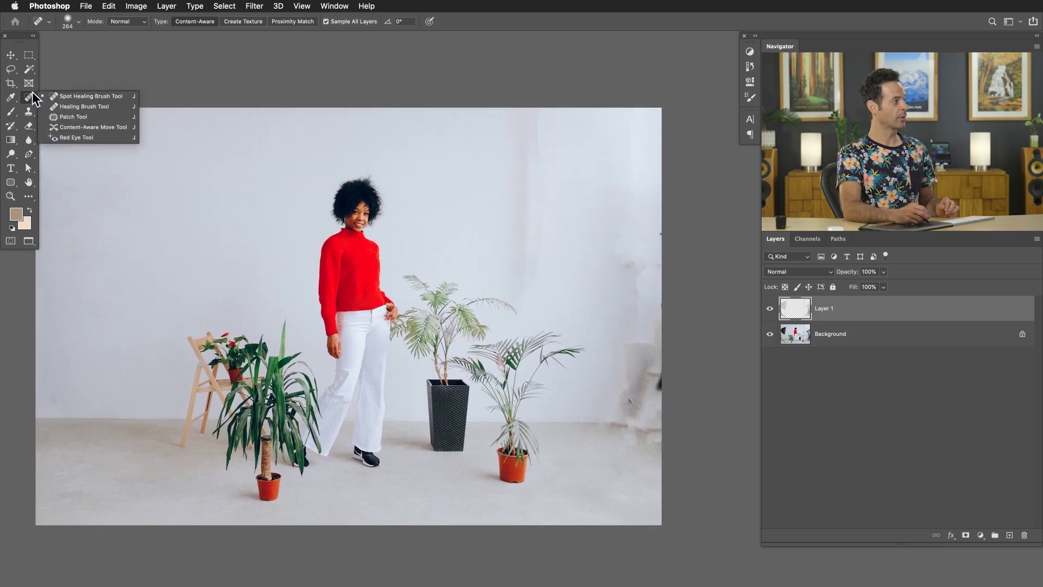
left_click(71, 106)
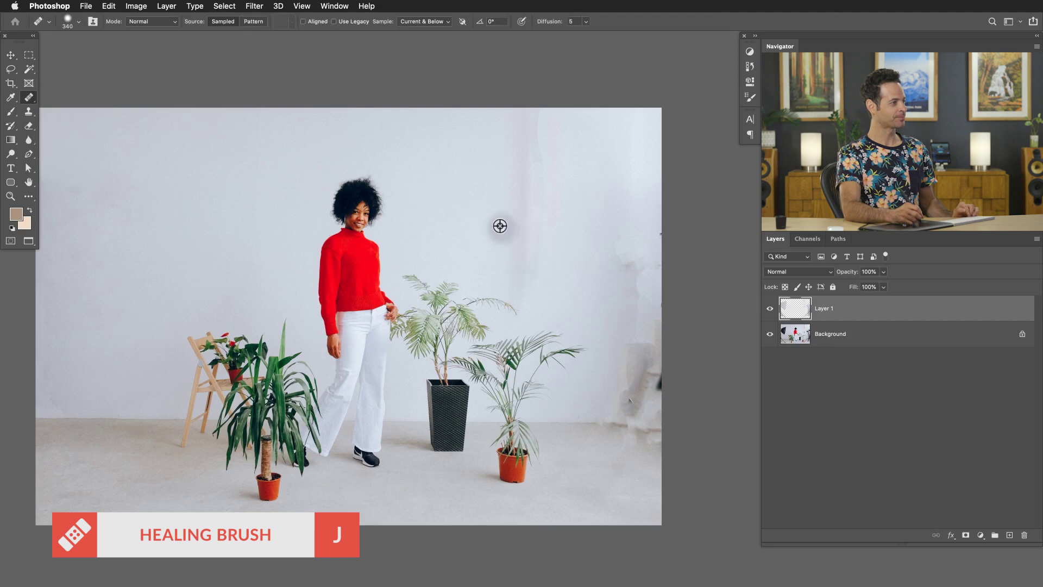
left_click(498, 212, "alt")
mouse_move(550, 189)
left_mouse_down()
mouse_move(531, 180)
mouse_move(536, 149)
mouse_move(523, 143)
mouse_move(531, 114)
left_mouse_up()
left_click(500, 177, "alt")
left_click(471, 175, "alt")
mouse_move(526, 217)
left_mouse_down()
mouse_move(530, 245)
mouse_move(530, 280)
mouse_move(516, 259)
left_mouse_up()
left_click(484, 239, "alt")
left_click(472, 219, "alt")
mouse_move(497, 197)
left_mouse_down()
mouse_move(515, 174)
mouse_move(523, 134)
left_mouse_up()
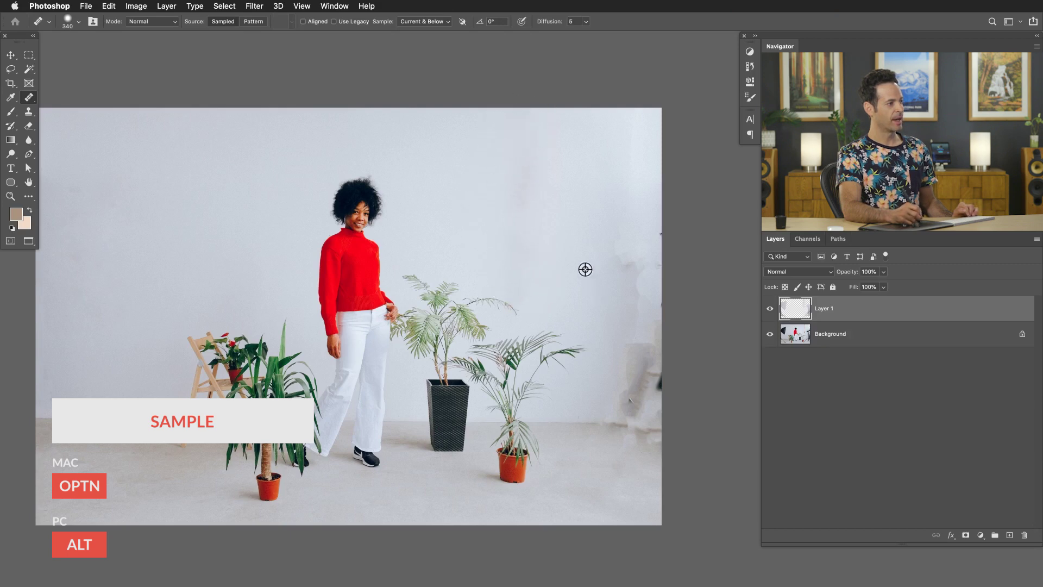
- Even out the blotchy wall along the photo's right side with the Healing Brush, resampling from clean wall nearby
left_click(586, 270, "alt")
mouse_move(644, 265)
left_mouse_down()
mouse_move(633, 238)
mouse_move(623, 225)
mouse_move(622, 258)
mouse_move(652, 250)
mouse_move(639, 189)
left_mouse_up()
left_click(562, 201, "alt")
mouse_move(518, 170)
left_mouse_down()
mouse_move(532, 210)
mouse_move(498, 187)
mouse_move(502, 192)
left_mouse_up()
left_click(556, 219, "alt")
left_click(459, 200, "alt")
mouse_move(511, 261)
left_mouse_down()
mouse_move(512, 237)
mouse_move(547, 258)
left_mouse_up()
left_click_drag(645, 274, 629, 267)
left_click_drag(646, 223, 634, 199)
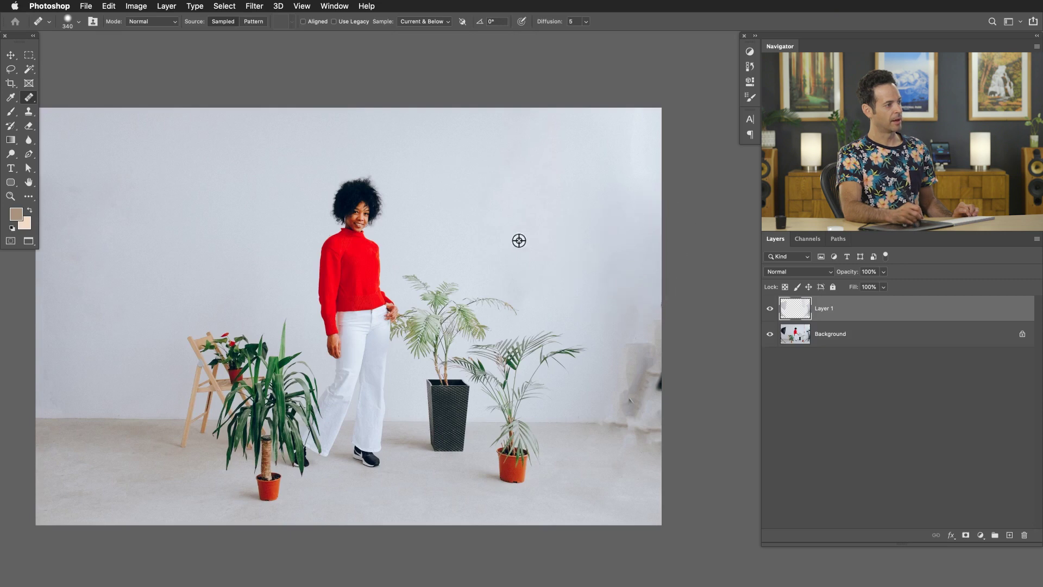
- Heal the remaining uneven patches on the wall around and above the palm leaves, sampling from adjacent smooth wall
left_click(532, 243, "alt")
left_click_drag(622, 280, 626, 288)
left_click(613, 262)
left_click(548, 233, "alt")
left_click_drag(520, 292, 527, 283)
left_click(592, 314)
mouse_move(527, 329)
left_mouse_down()
mouse_move(568, 300)
mouse_move(492, 283)
left_mouse_up()
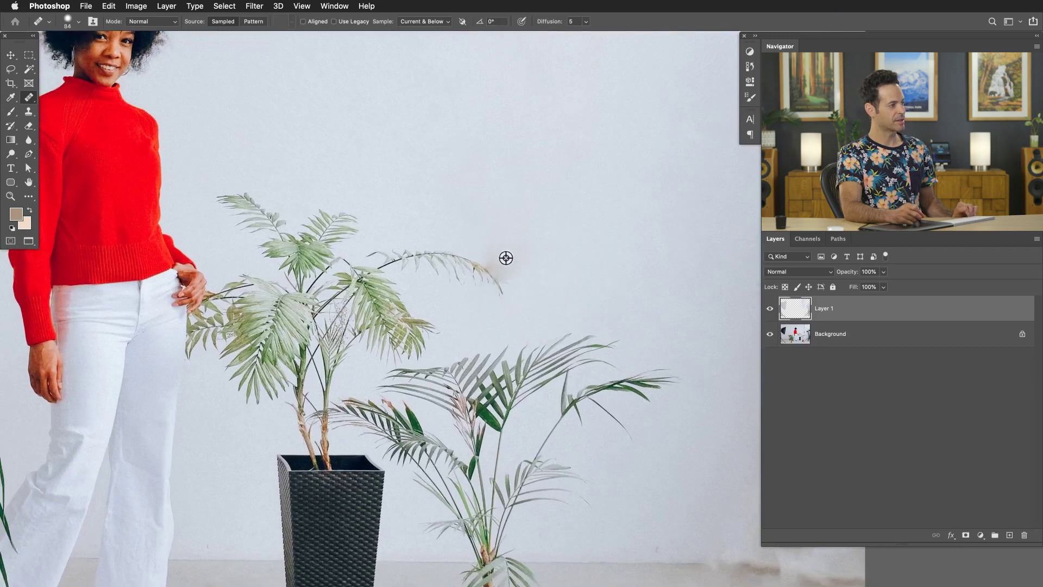
mouse_move(468, 259)
left_mouse_down()
mouse_move(496, 282)
mouse_move(485, 287)
mouse_move(526, 213)
left_mouse_up()
key("super+0")
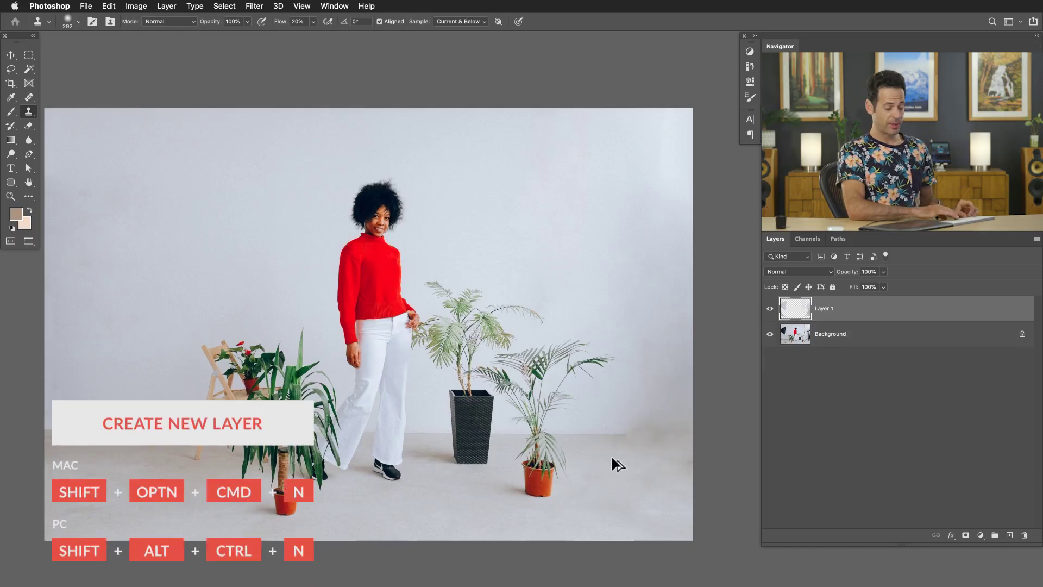
- Add a new layer and sample the light wall colour just above the floor line for the Brush tool
key("shift+alt+super+n")
key("b")
mouse_move(612, 458)
left_mouse_down()
mouse_move(611, 400)
mouse_move(565, 395)
left_mouse_up()
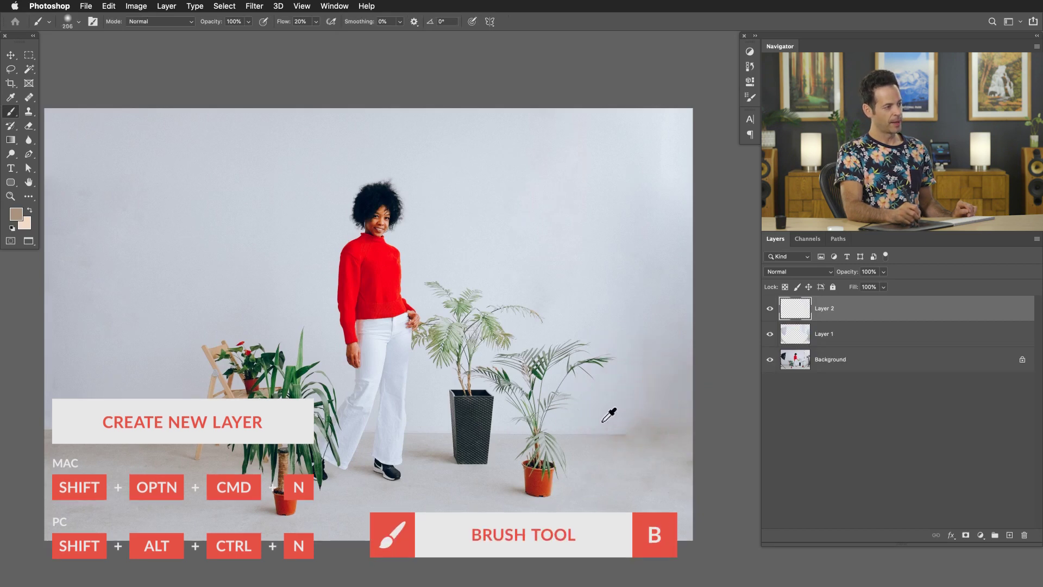
left_click(608, 423, "alt")
left_click(609, 422, "alt")
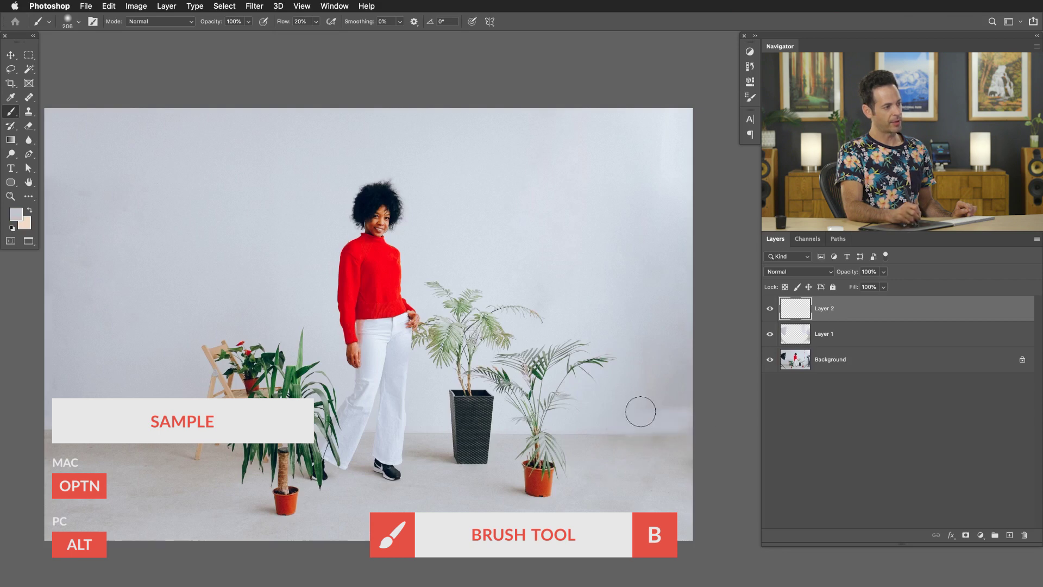
- Paint the sampled wall colour over the smudged area just above the floor at the photo's right edge, using 20% flow
left_click_drag(622, 405, 636, 412)
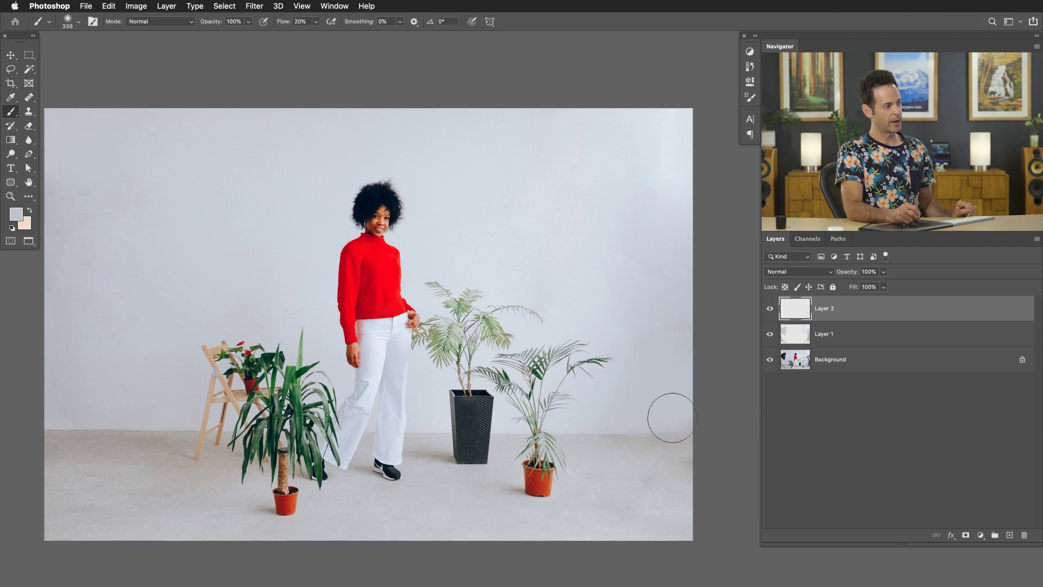
left_click_drag(666, 430, 619, 414)
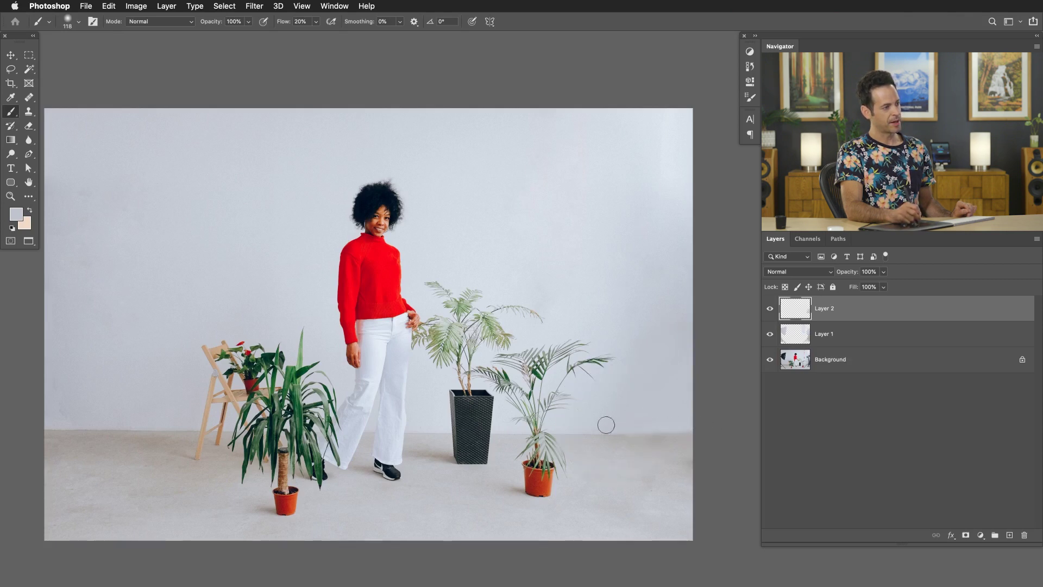
left_click_drag(622, 410, 639, 411)
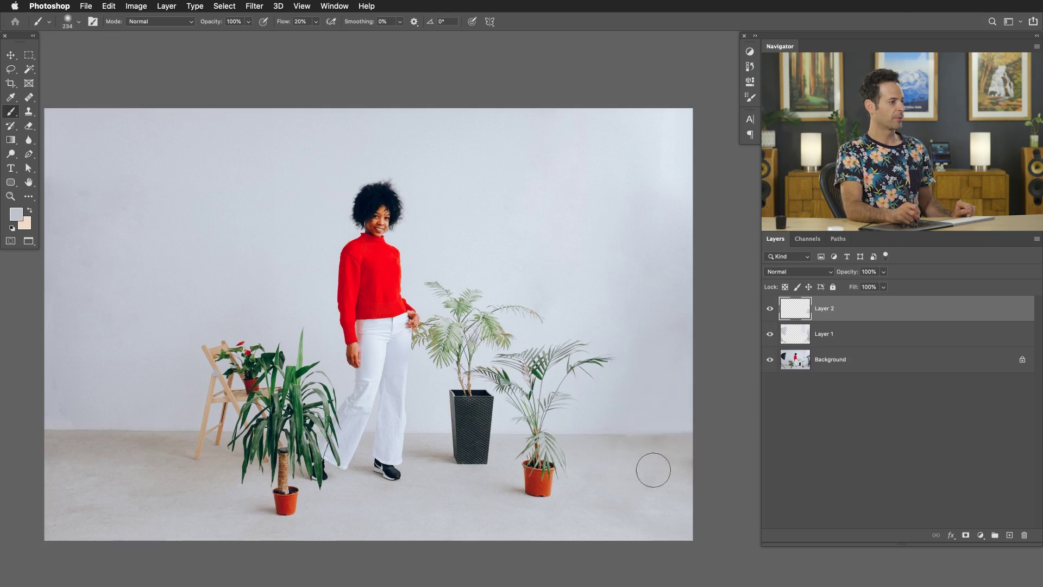
left_click_drag(675, 470, 630, 473)
left_click_drag(628, 419, 655, 421)
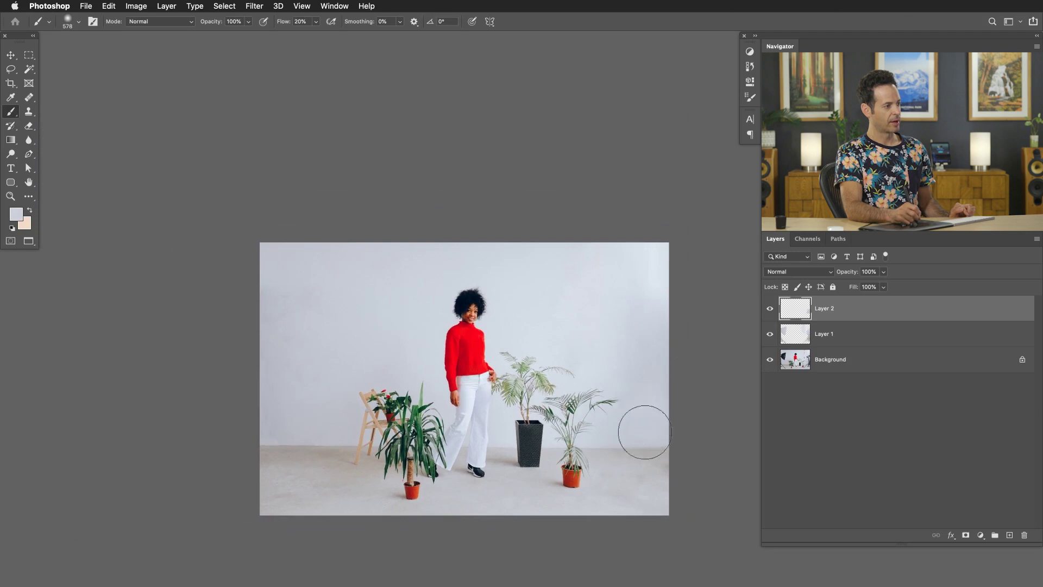
- Compare the painted wall with and without Layer 2
left_click(769, 309)
left_click(770, 309)
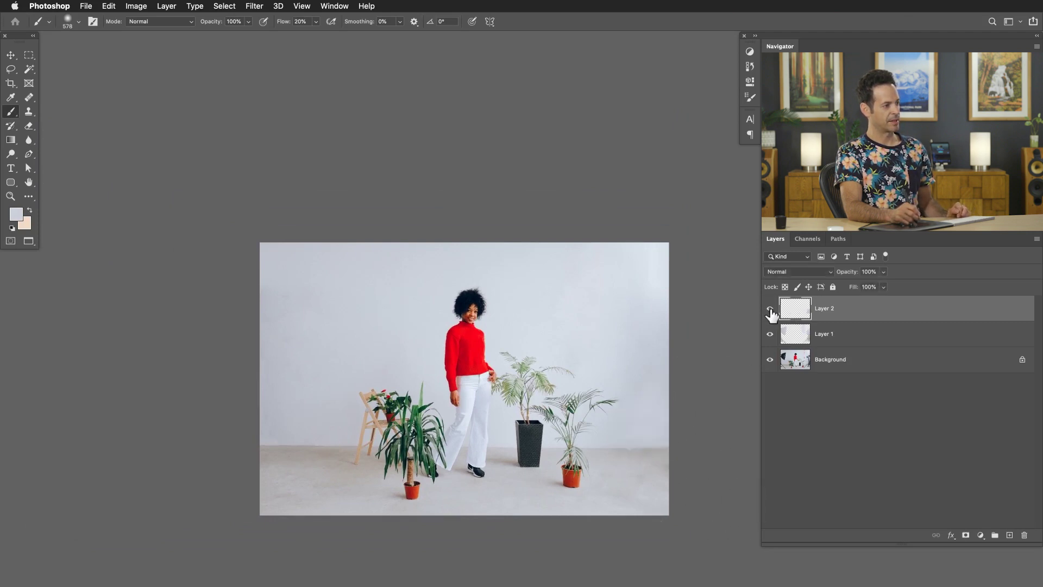
left_click(770, 309)
left_click(769, 308)
- Add a new layer above Layer 2 and set up the Healing Brush at 215 px for the floor line
left_click(648, 472)
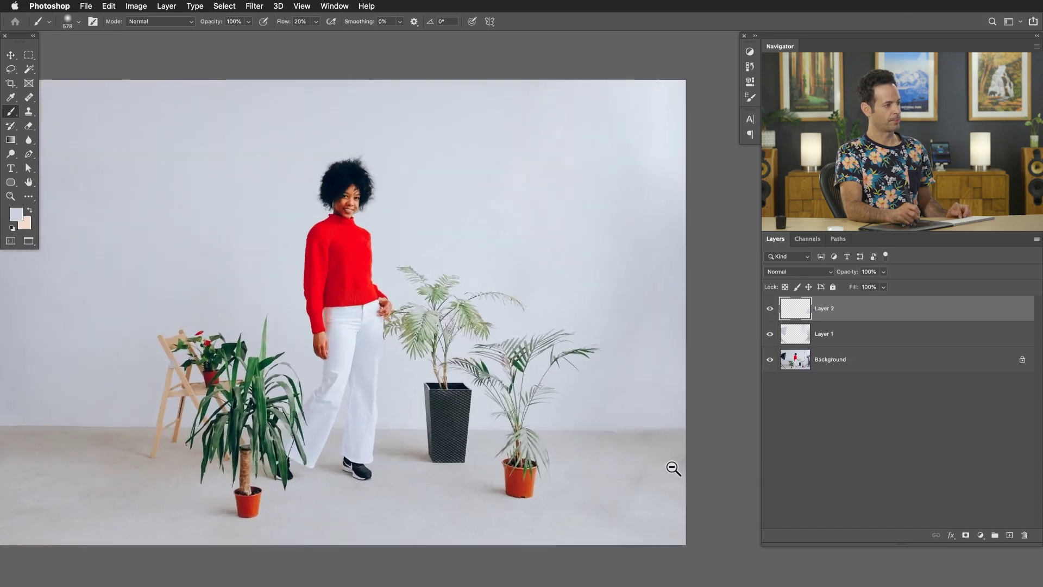
key("shift+alt+super+n")
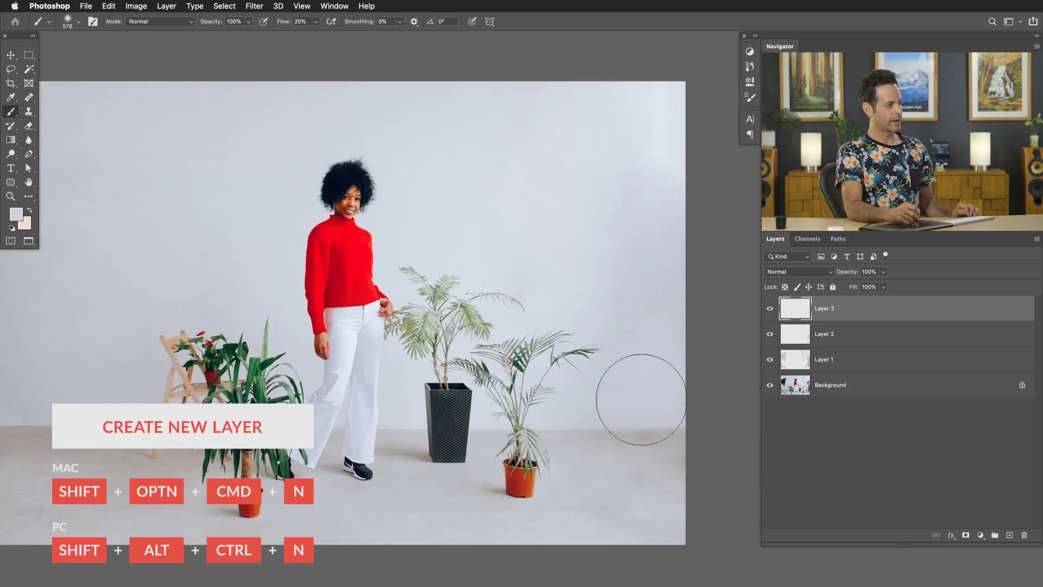
mouse_move(637, 441)
left_mouse_down()
mouse_move(698, 418)
mouse_move(578, 412)
left_mouse_up()
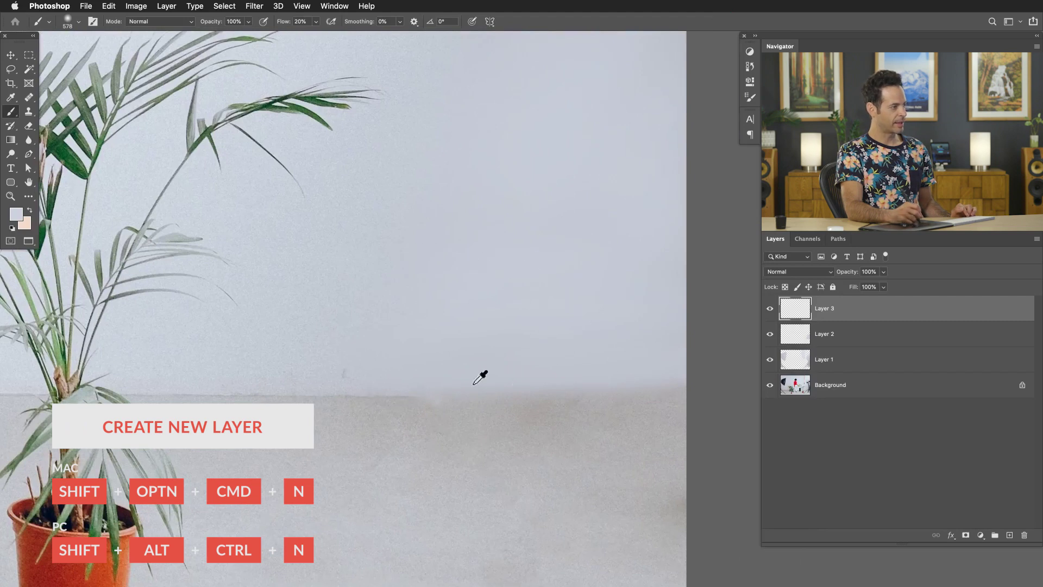
left_click_drag(579, 406, 557, 440)
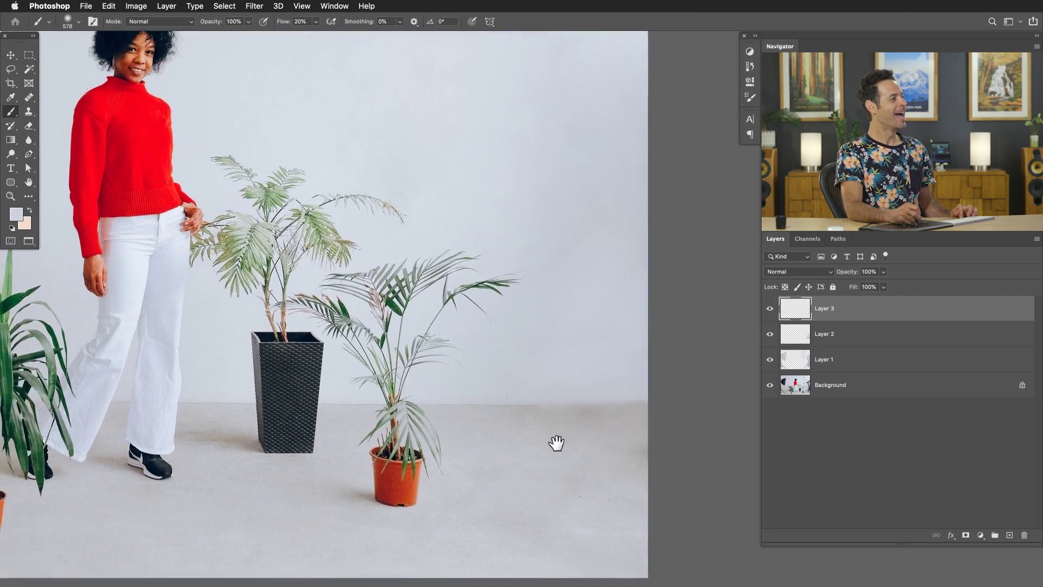
left_click(29, 110)
left_click(29, 97)
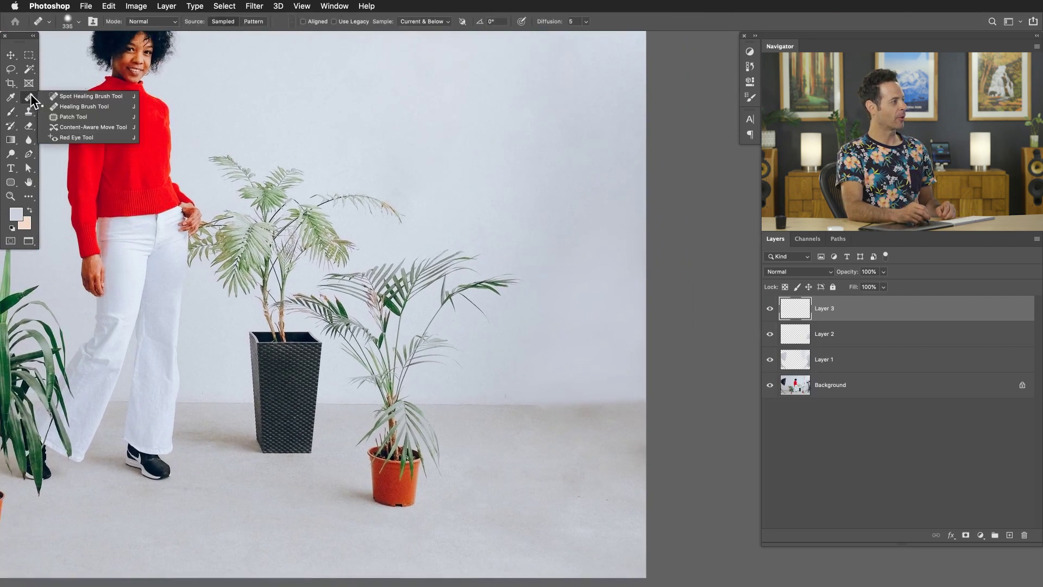
left_click(72, 108)
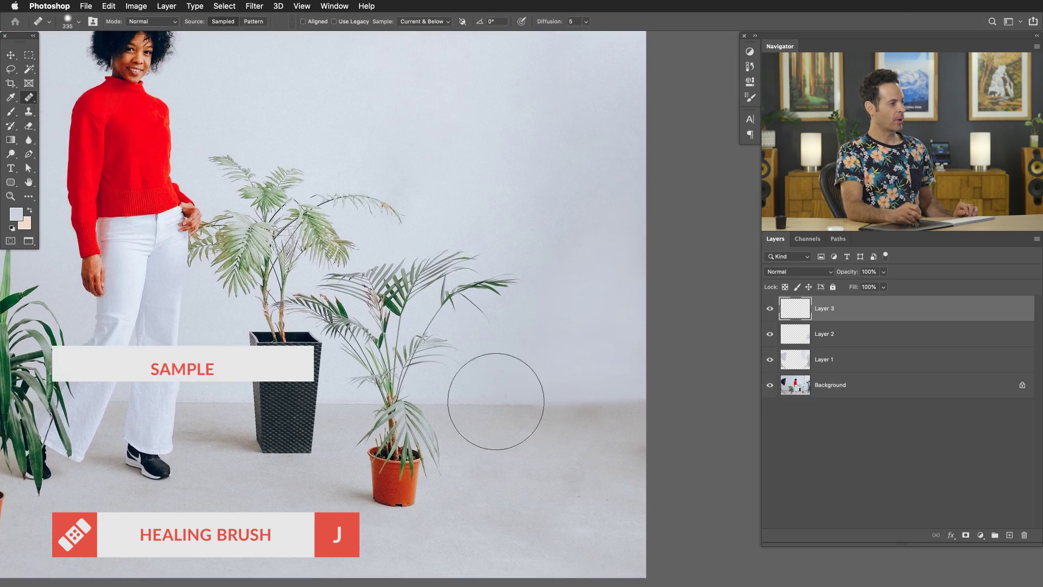
left_click_drag(499, 413, 478, 412)
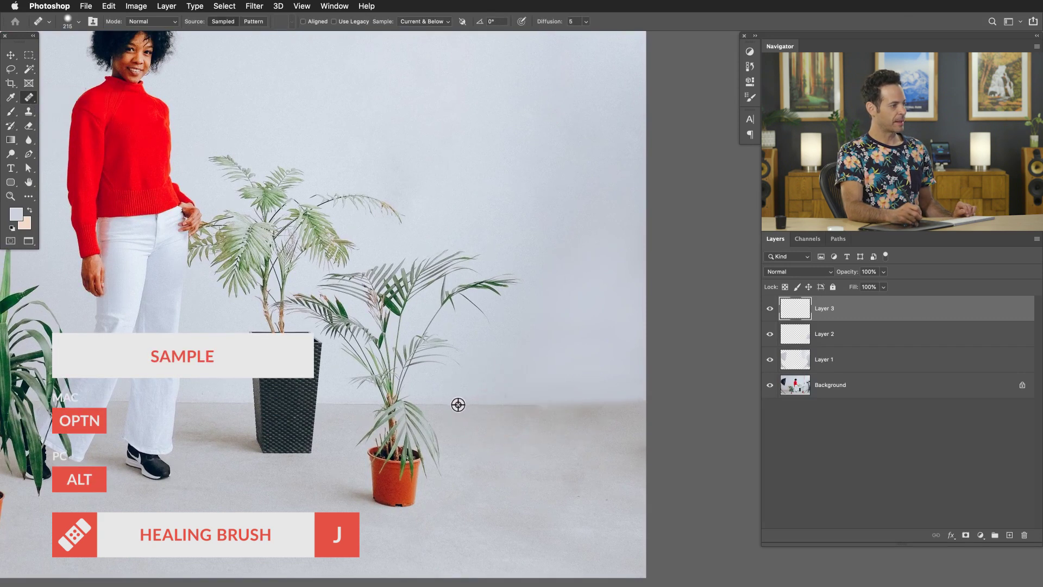
- Rebuild the blurred wall-to-floor edge out to the photo's right edge with the Healing Brush, sampling the clean edge beside the potted palm
left_click(458, 404, "alt")
mouse_move(560, 405)
left_mouse_down()
mouse_move(601, 407)
mouse_move(547, 410)
mouse_move(600, 414)
left_mouse_up()
left_click(521, 407, "alt")
left_click(528, 407, "alt")
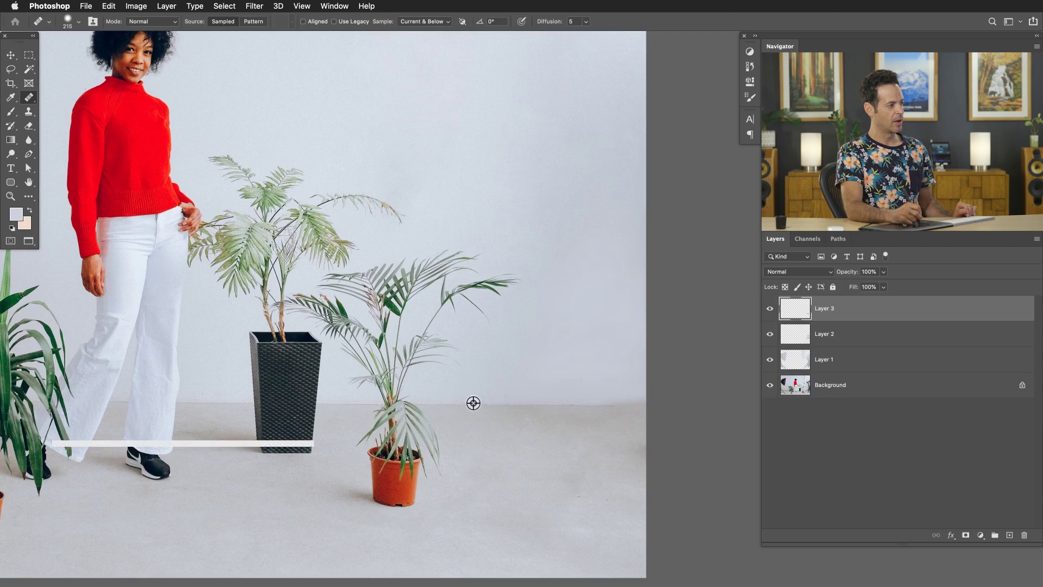
left_click(471, 405, "alt")
left_click_drag(601, 406, 626, 418)
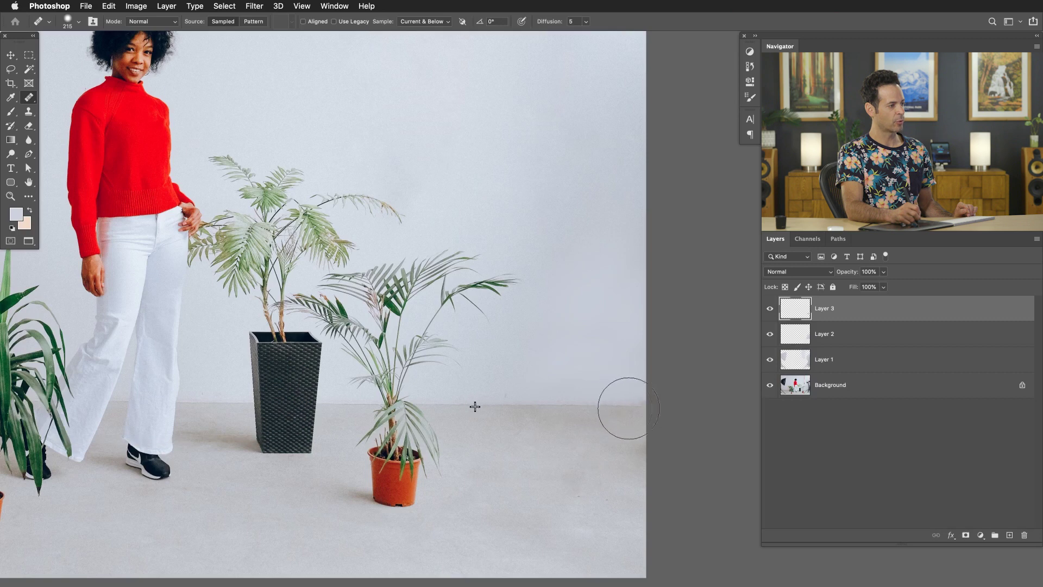
mouse_move(609, 416)
left_mouse_down()
mouse_move(603, 431)
mouse_move(633, 448)
left_mouse_up()
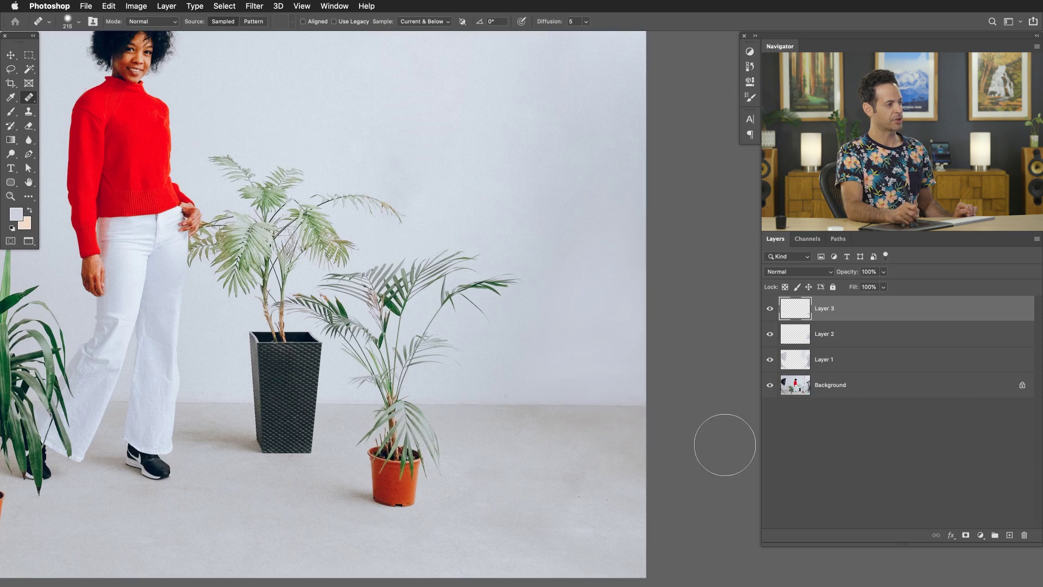
- Compare the floor line with and without Layers 2 and 3, and examine the rebuilt edge up close
left_click(770, 334)
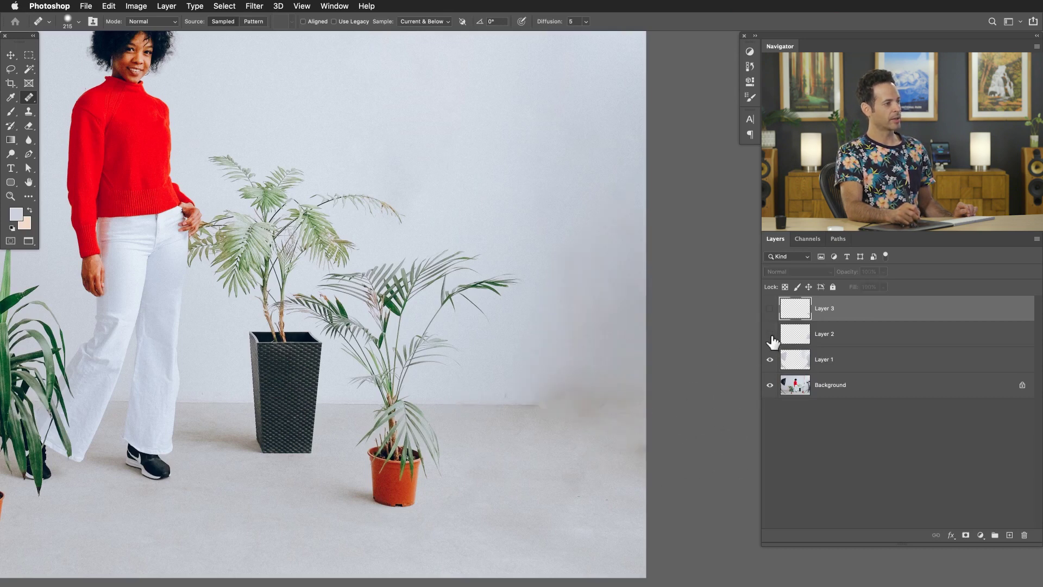
left_click(770, 334)
left_click(769, 334)
left_click(770, 335)
left_click(769, 334)
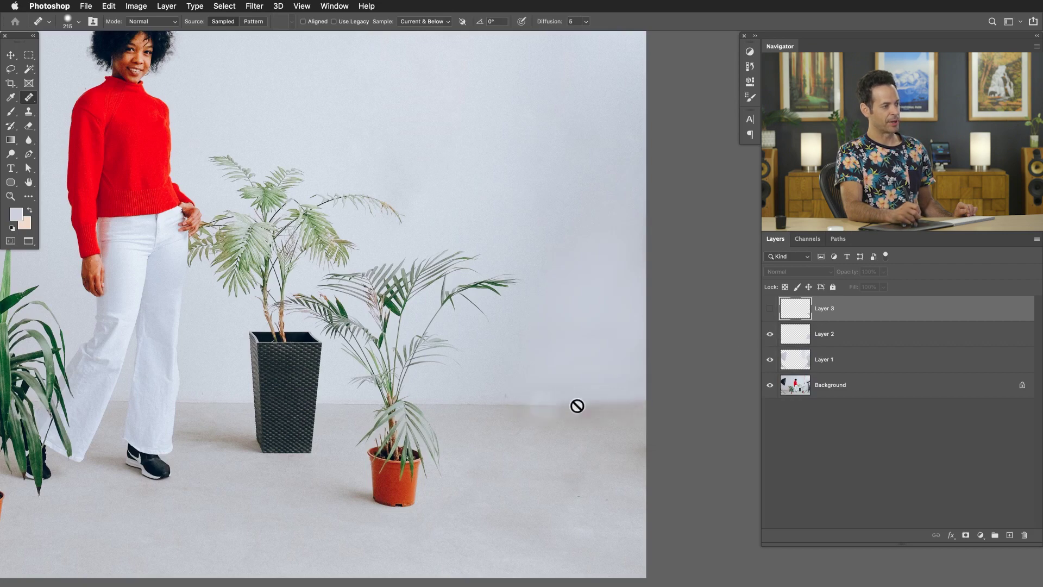
left_click(770, 308)
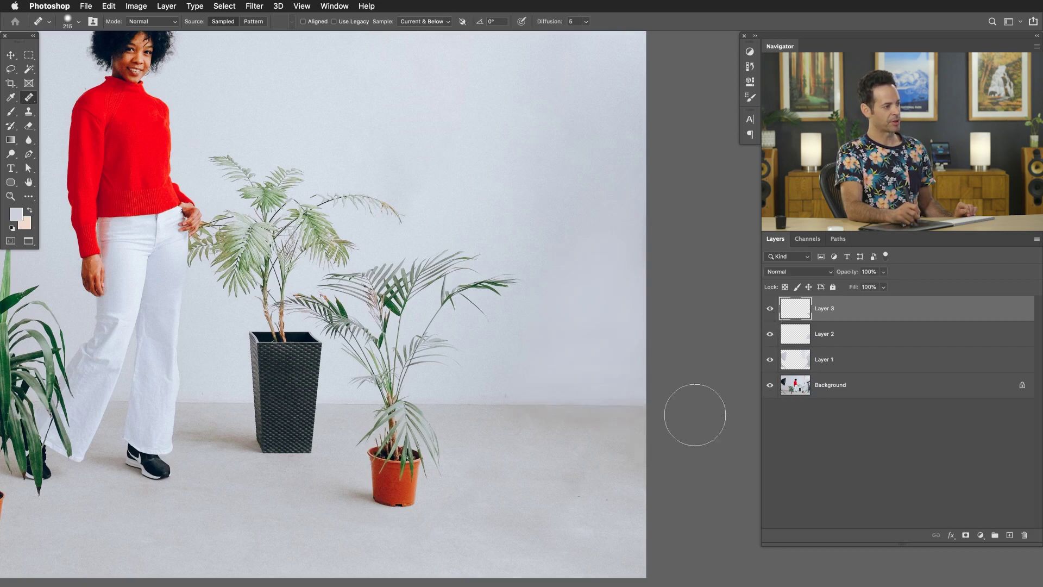
left_click_drag(620, 426, 671, 419)
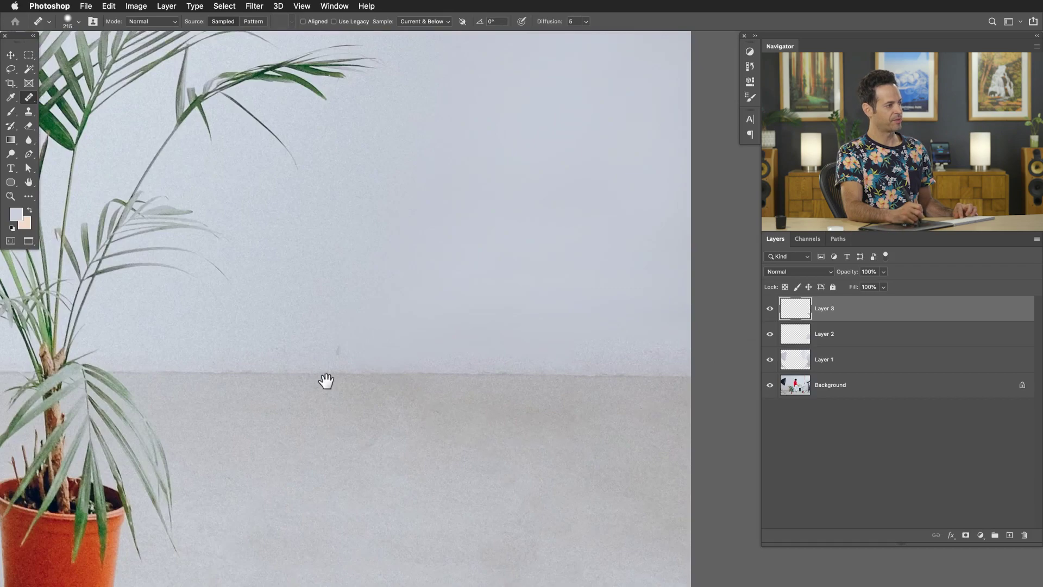
scroll(584, 377, "down", 8)
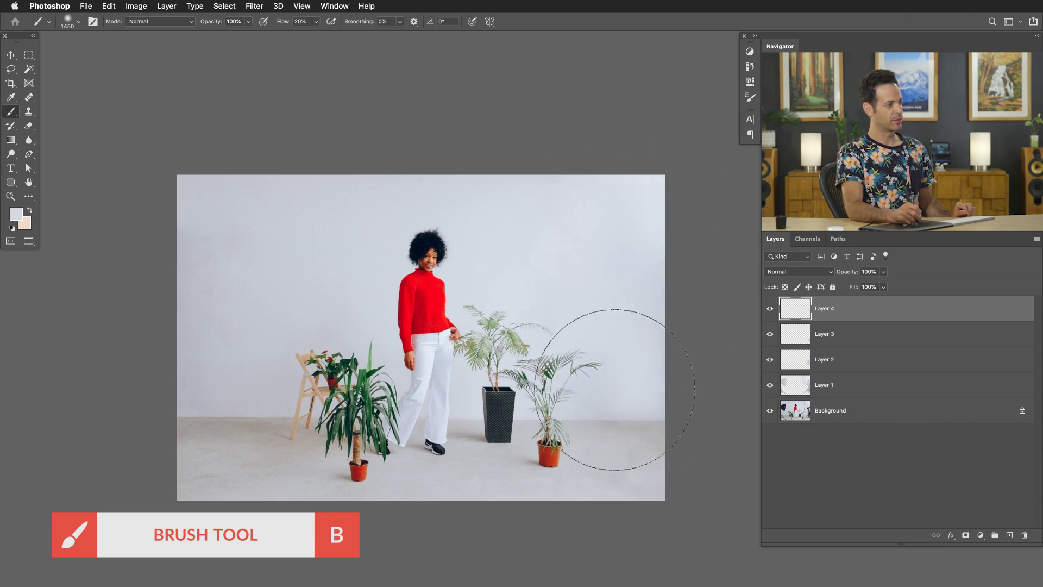
- Paint the wall colour softly on Layer 4 with a 1450 px brush over the wall at the photo's right side, comparing before and after
mouse_move(637, 316)
left_mouse_down()
mouse_move(654, 215)
mouse_move(629, 213)
left_mouse_up()
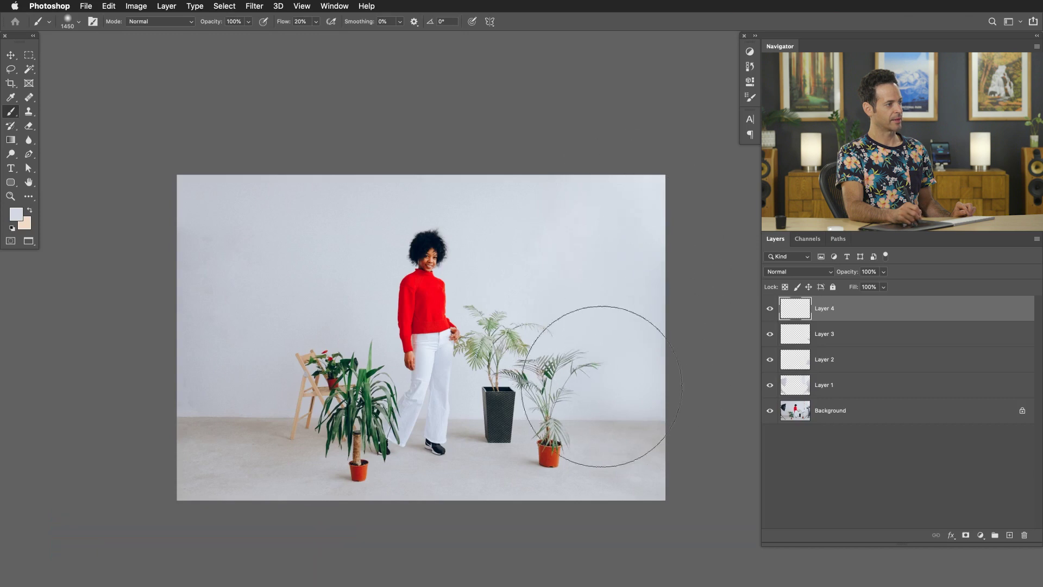
left_click(770, 308)
left_click(770, 310)
left_click(770, 311)
left_click(770, 312)
mouse_move(616, 376)
left_mouse_down()
mouse_move(592, 387)
mouse_move(607, 370)
left_mouse_up()
- Add a mask to Layer 4, paint black with a 145 px brush to reveal the palm leaves, and extend the selection to Layer 1
left_click(968, 536)
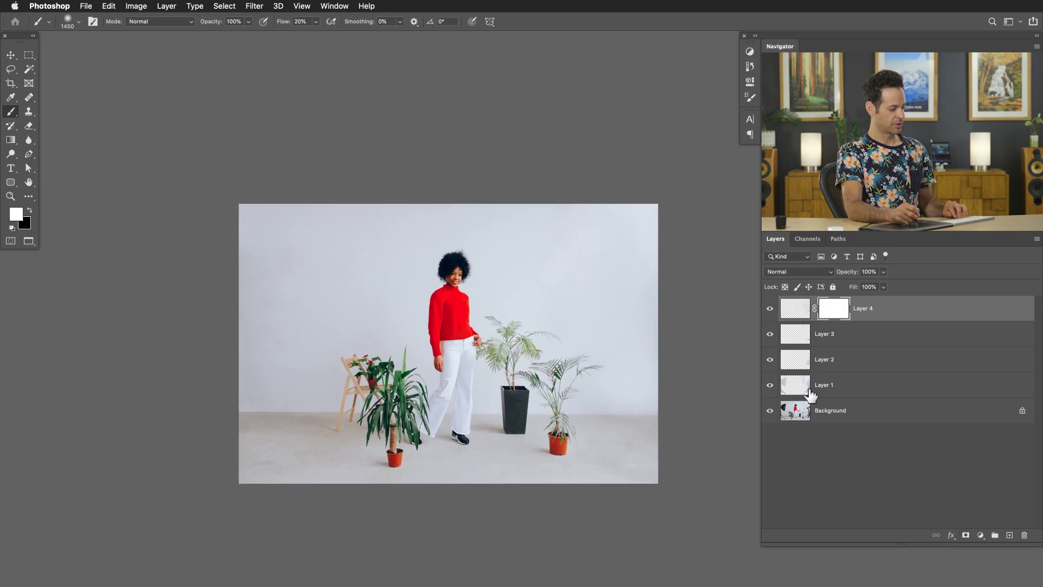
left_click_drag(604, 400, 594, 400)
key("x")
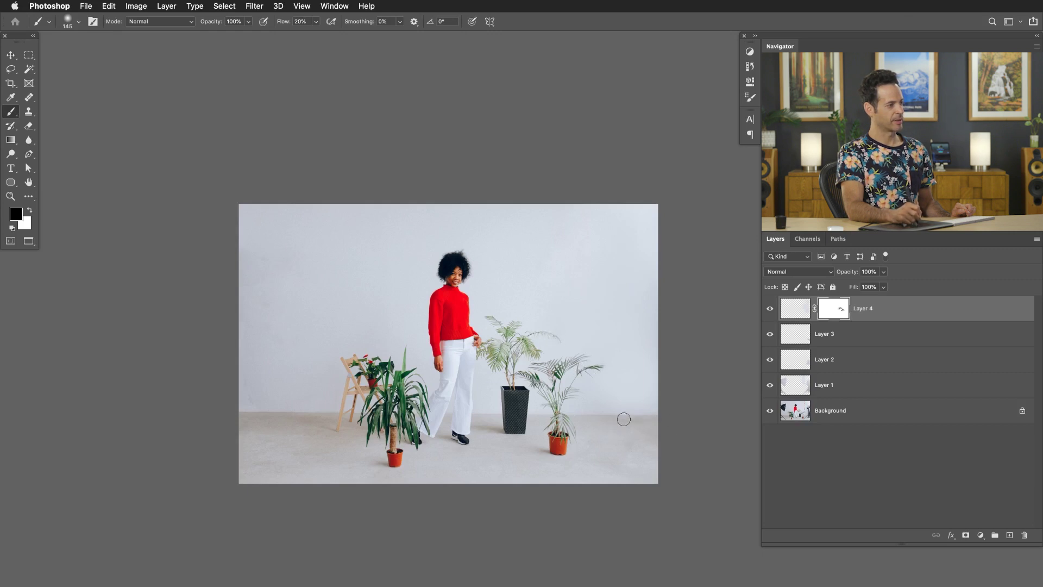
left_click(846, 383, "shift")
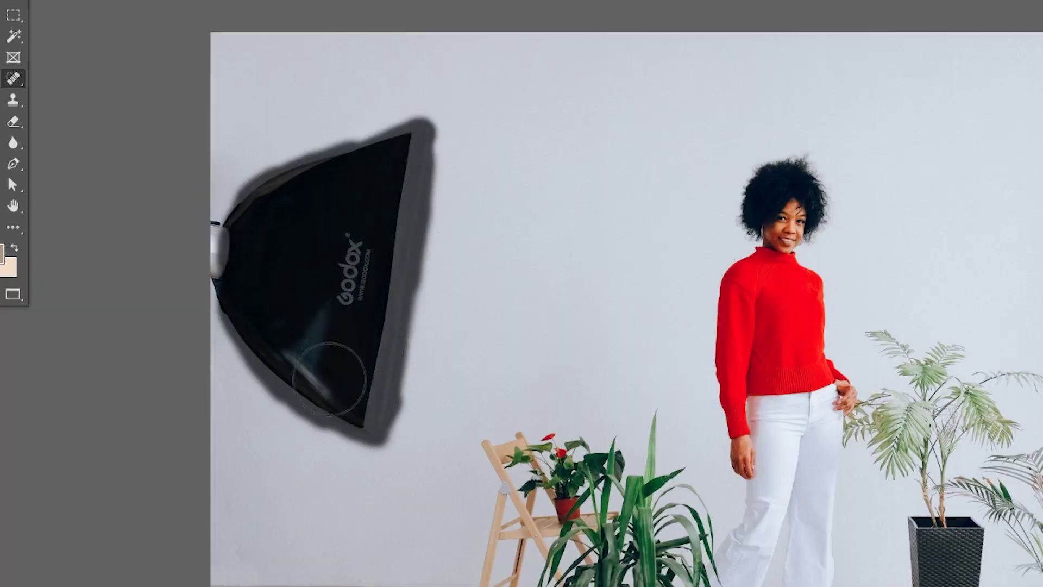
- Remove the large black softbox from the wall with the Spot Healing Brush
left_click(361, 397)
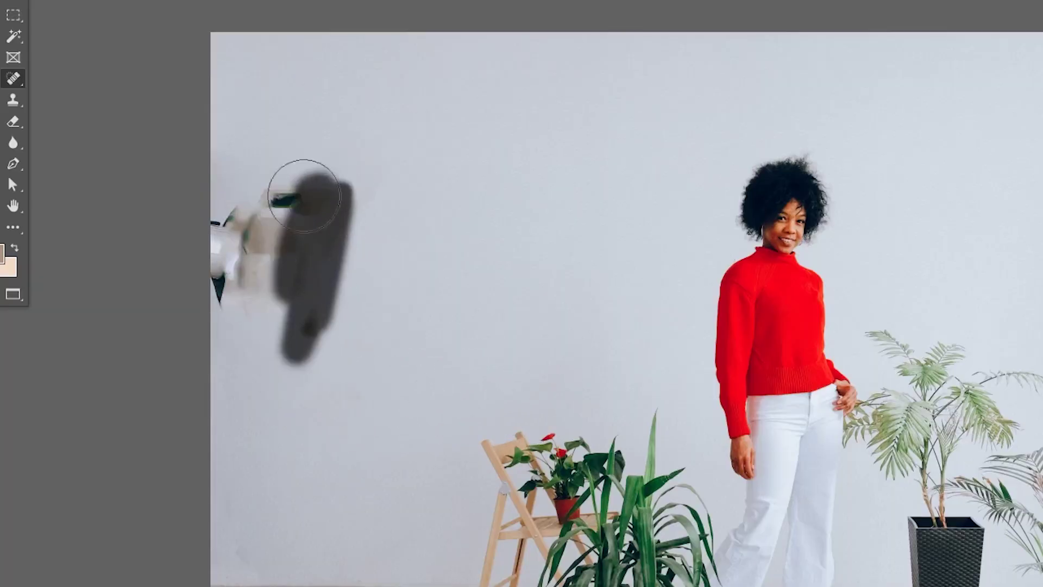